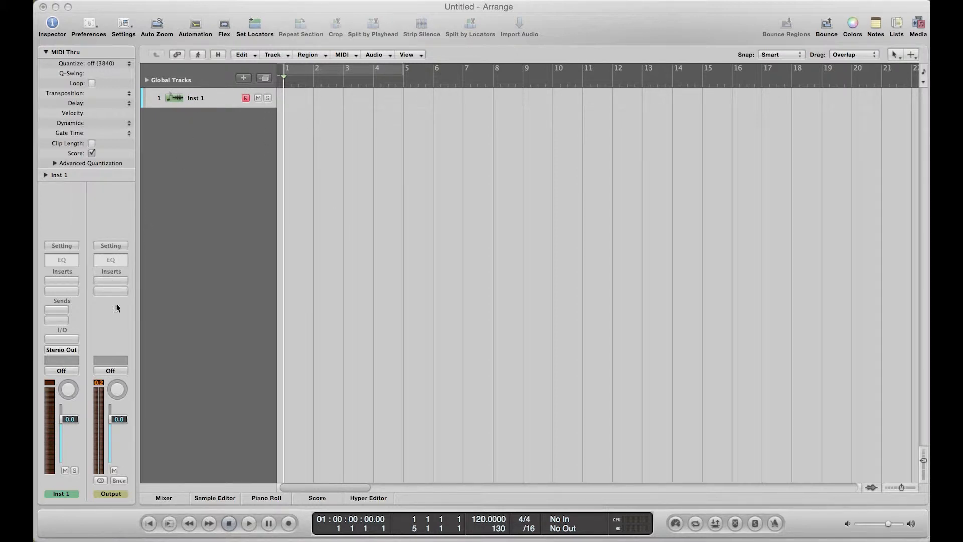
Load the EXS24 sampler as Multi Output (5xStereo, 6xMono) on Inst 1 and move its window over the arrange area
{"action": "left_click", "coordinate": [64, 339]}
{"action": "mouse_move", "coordinate": [95, 444]}
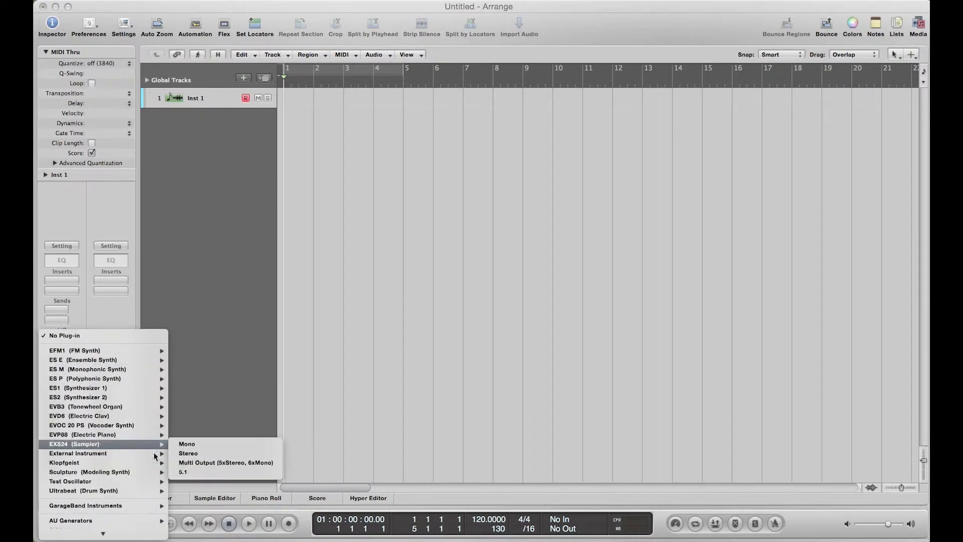
{"action": "left_click", "coordinate": [226, 463]}
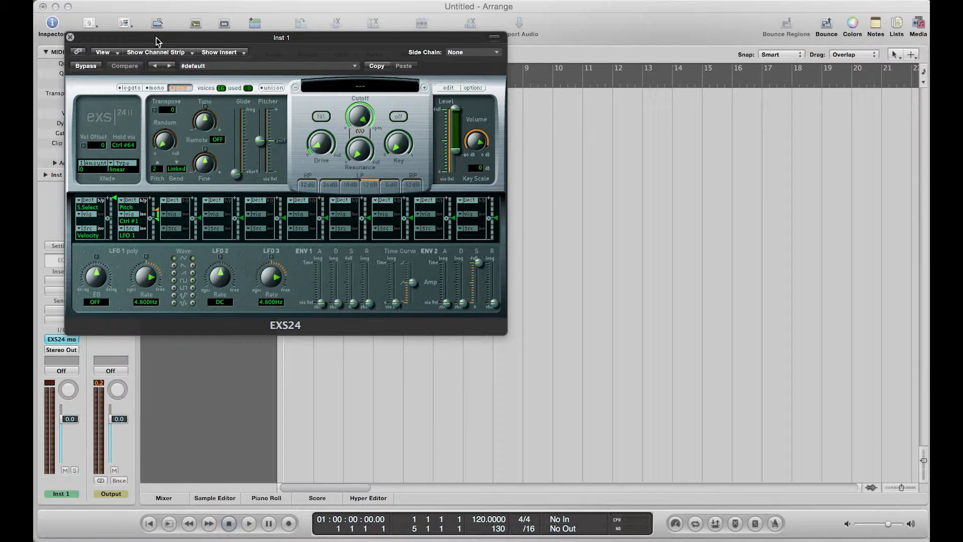
{"action": "left_click_drag", "start_coordinate": [157, 37], "coordinate": [379, 96]}
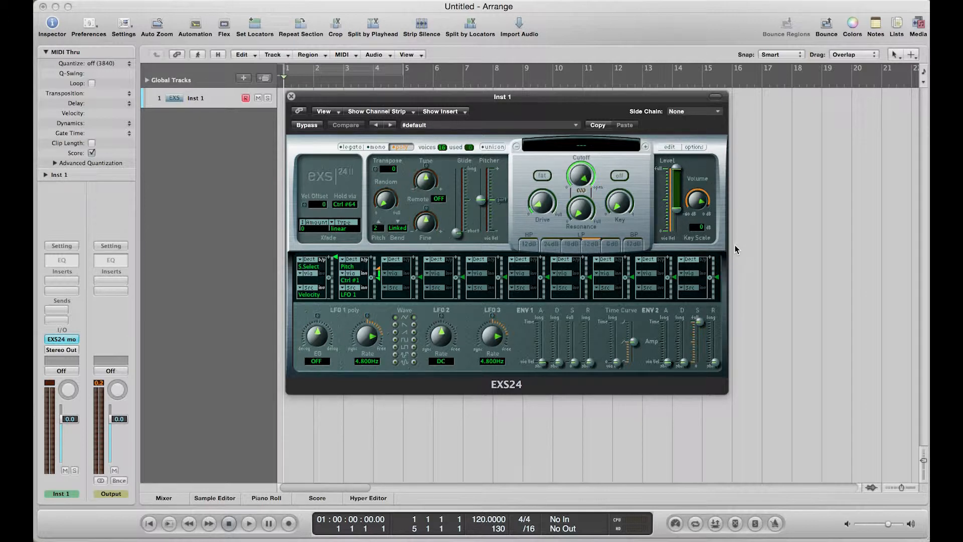
Audition the sampler's default sound by playing several notes on the on-screen typing keyboard, and hide the keyboard
{"action": "key", "text": "super+k"}
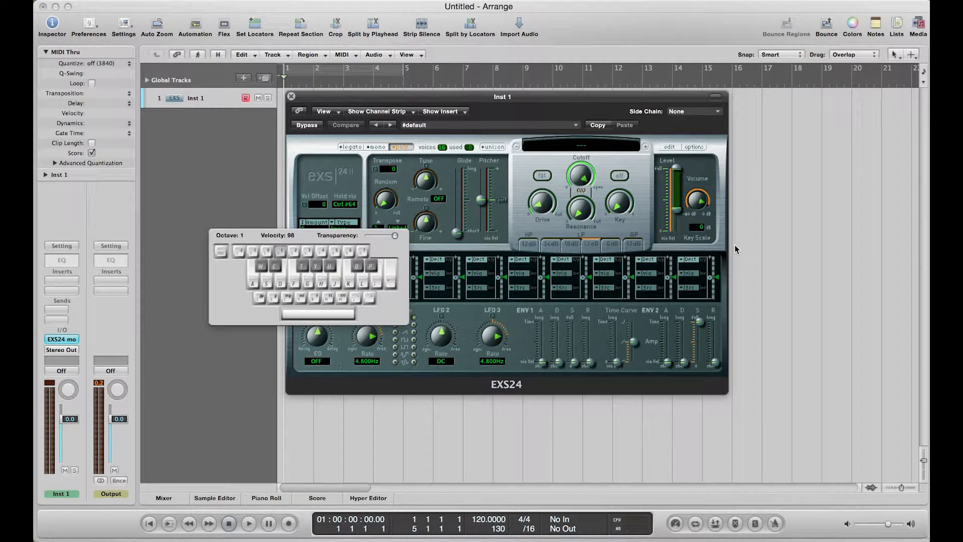
{"action": "key", "text": "d"}
{"action": "key", "text": "h"}
{"action": "key", "text": "j"}
{"action": "key", "text": "l"}
{"action": "key", "text": "a"}
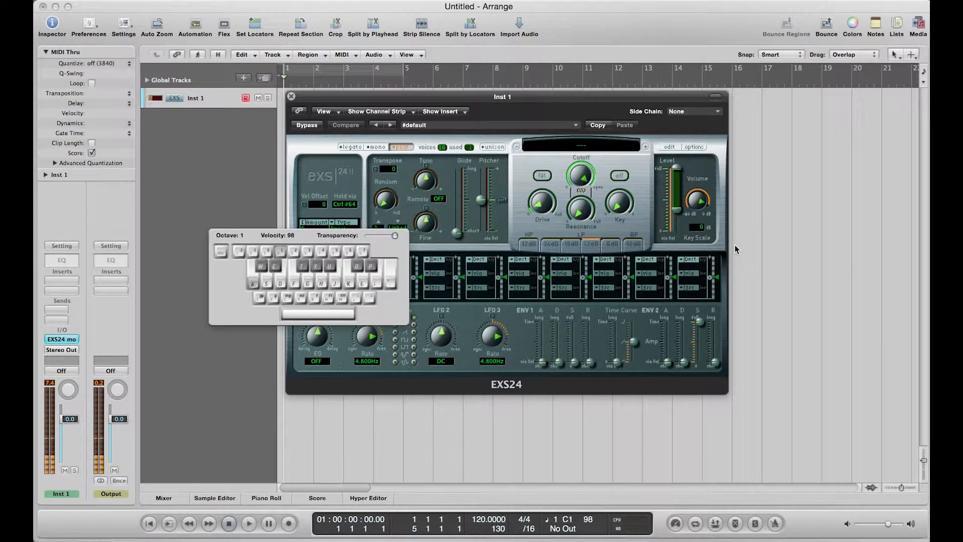
{"action": "key", "text": "super+k"}
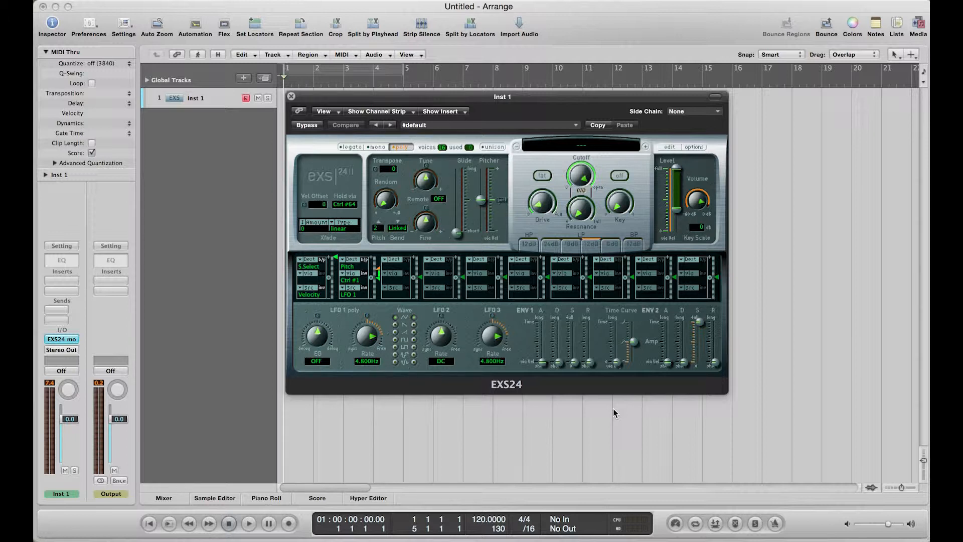
Open the EXS24 Instrument Editor and show the Sample, Loop, Group and Velocity Range zone columns
{"action": "left_click", "coordinate": [670, 147]}
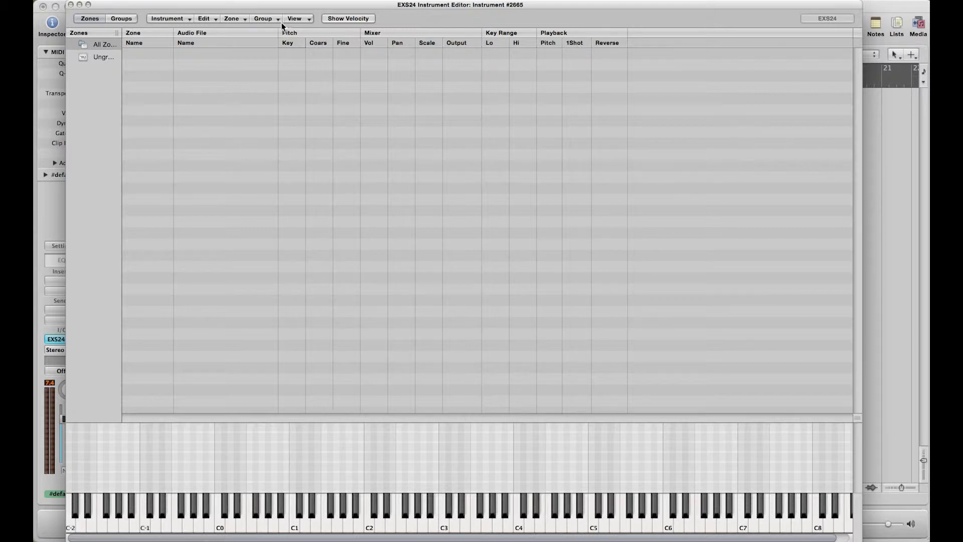
{"action": "left_click", "coordinate": [295, 18]}
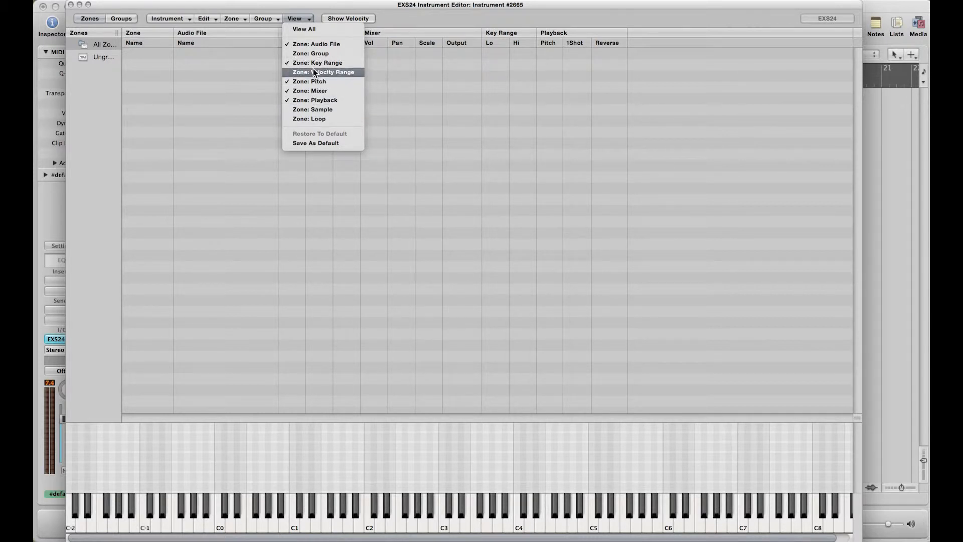
{"action": "left_click", "coordinate": [309, 110]}
{"action": "left_click", "coordinate": [298, 21]}
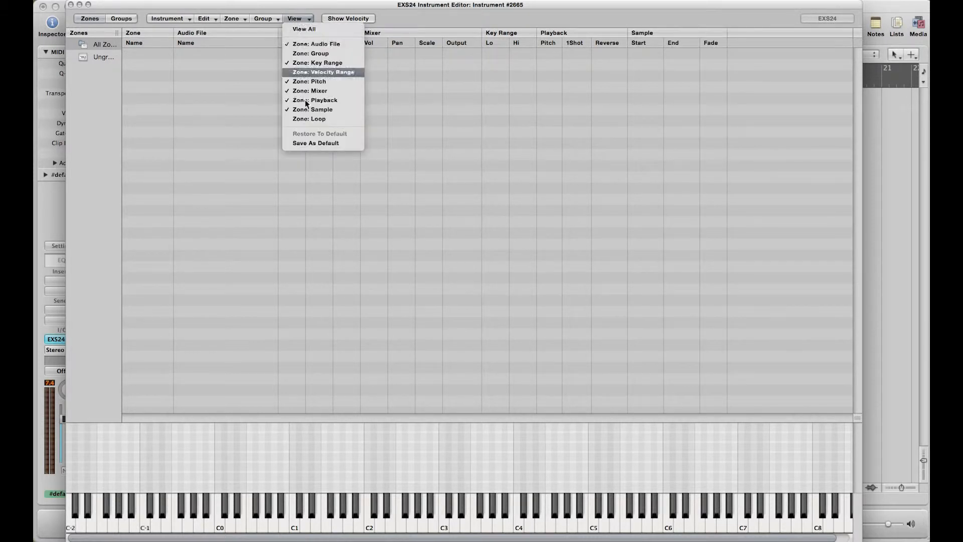
{"action": "left_click", "coordinate": [303, 119]}
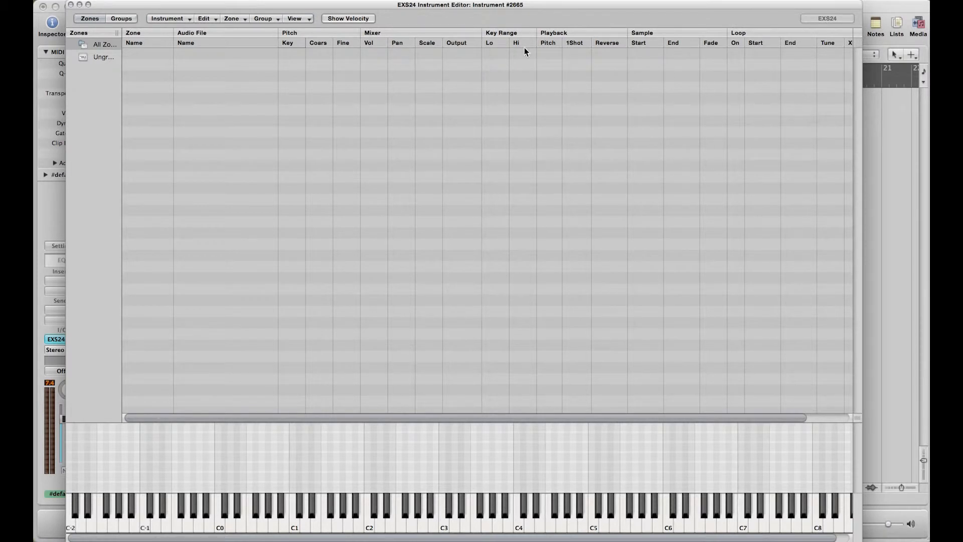
{"action": "left_click", "coordinate": [298, 18]}
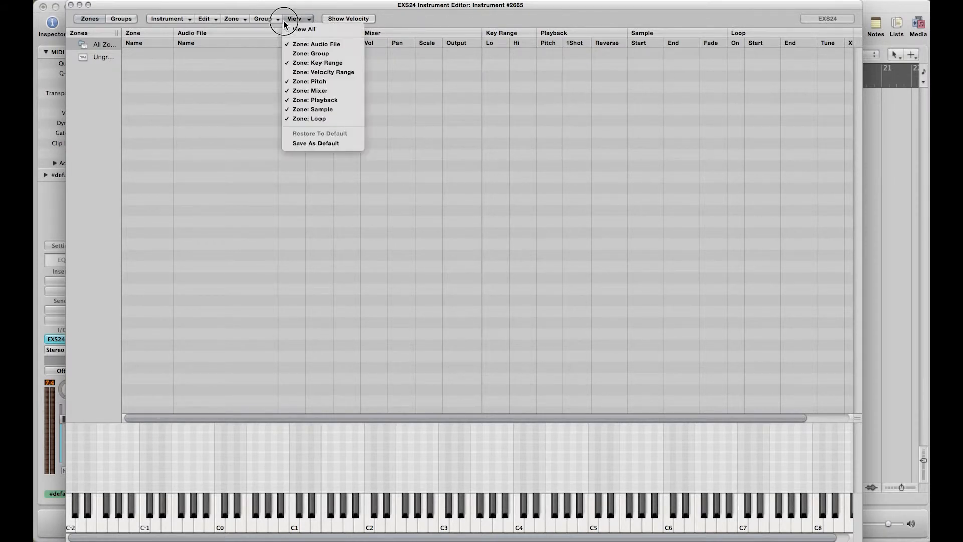
{"action": "left_click", "coordinate": [308, 56]}
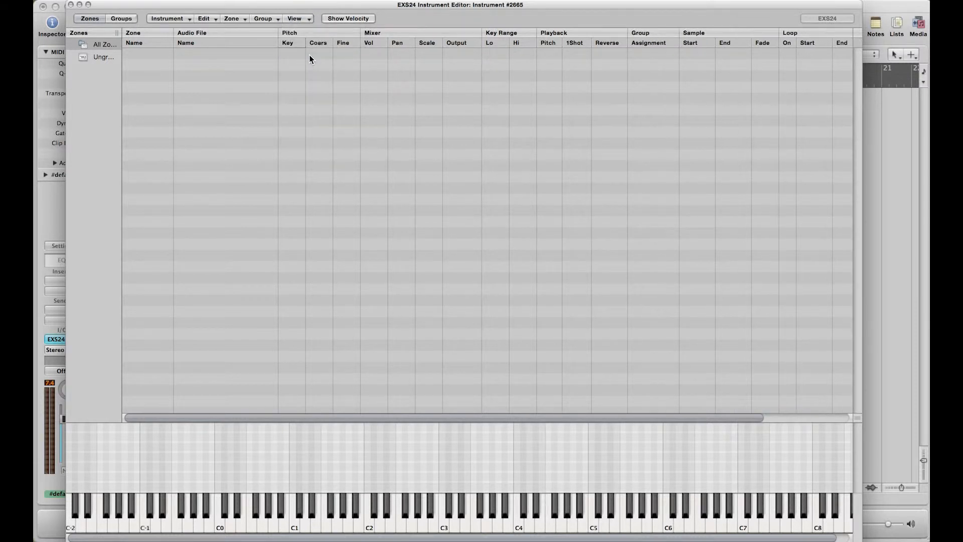
{"action": "left_click", "coordinate": [298, 18]}
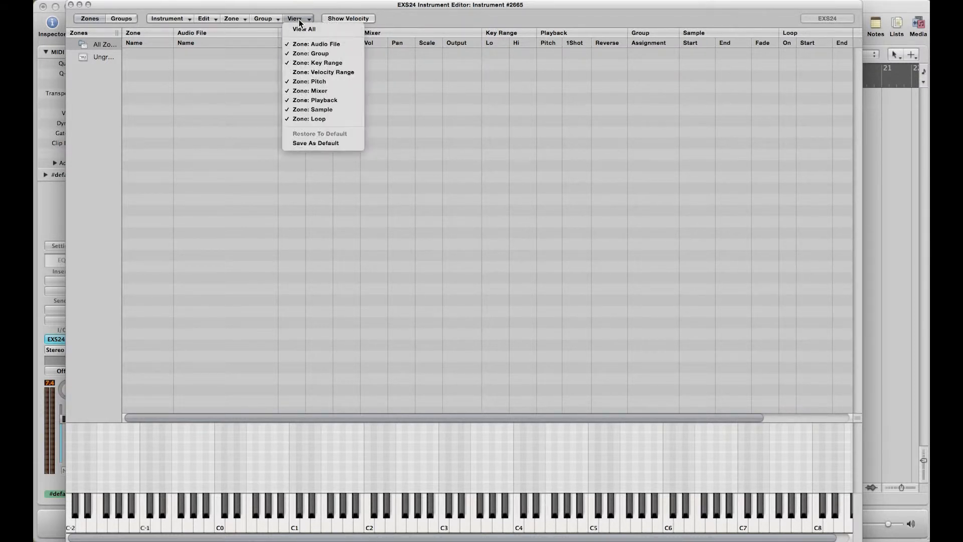
{"action": "left_click", "coordinate": [311, 71]}
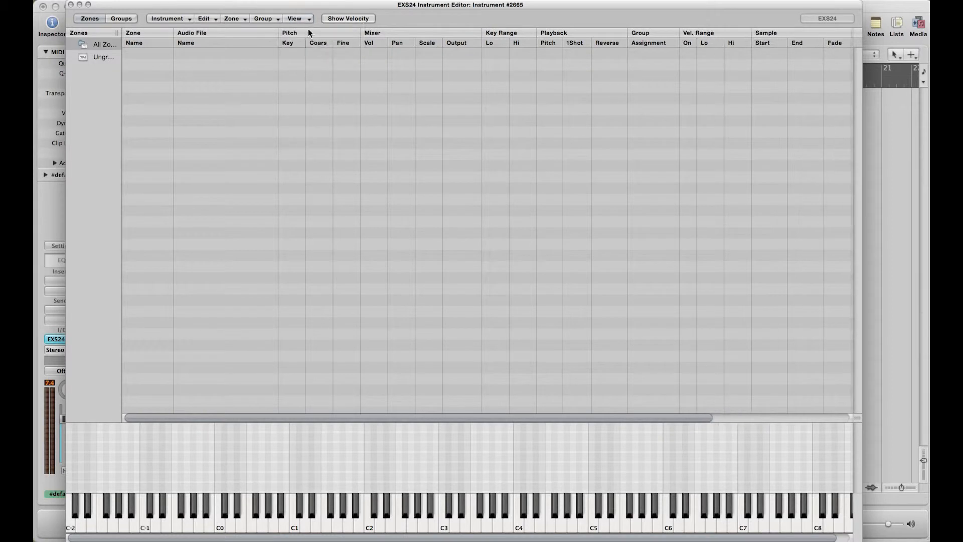
{"action": "scroll", "coordinate": [237, 92], "scroll_direction": "left", "scroll_amount": 2}
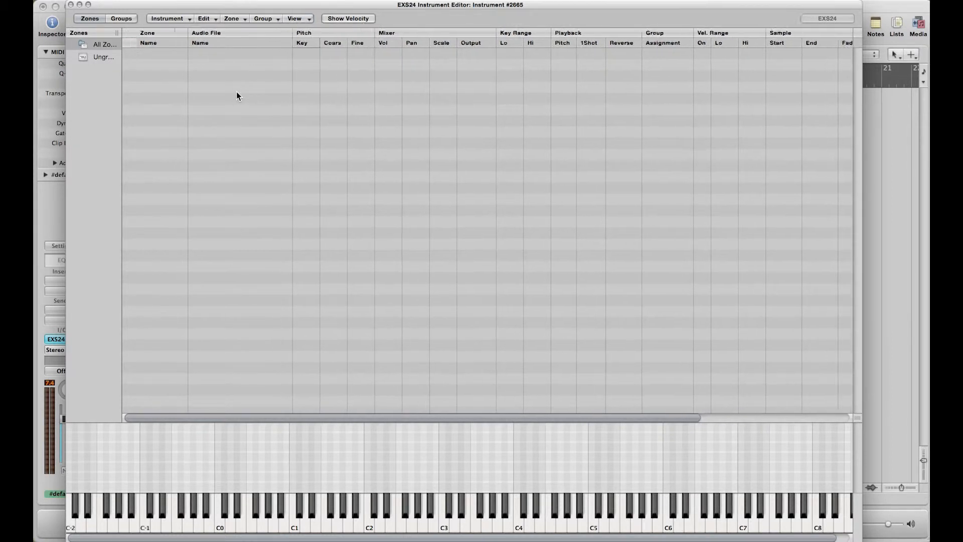
{"action": "scroll", "coordinate": [236, 93], "scroll_direction": "right", "scroll_amount": 2}
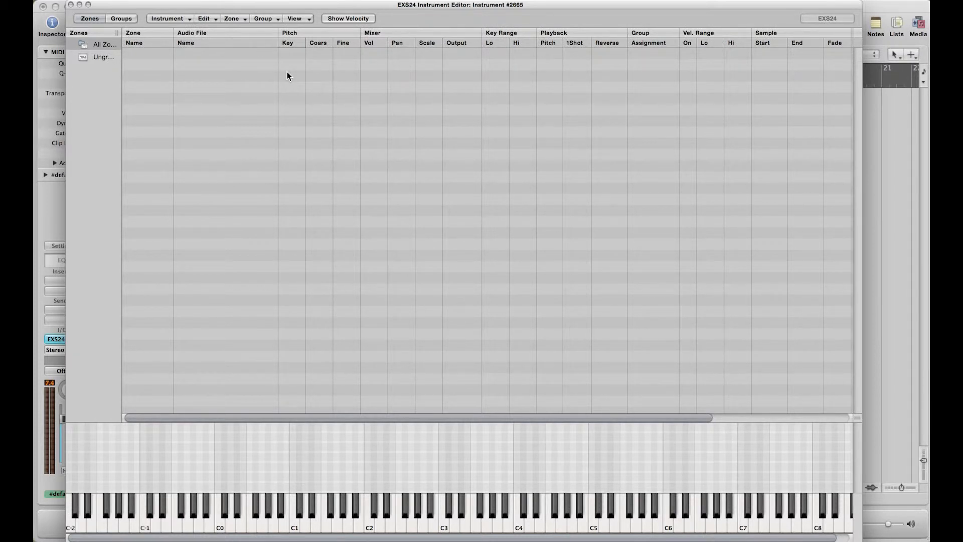
{"action": "left_click", "coordinate": [239, 19]}
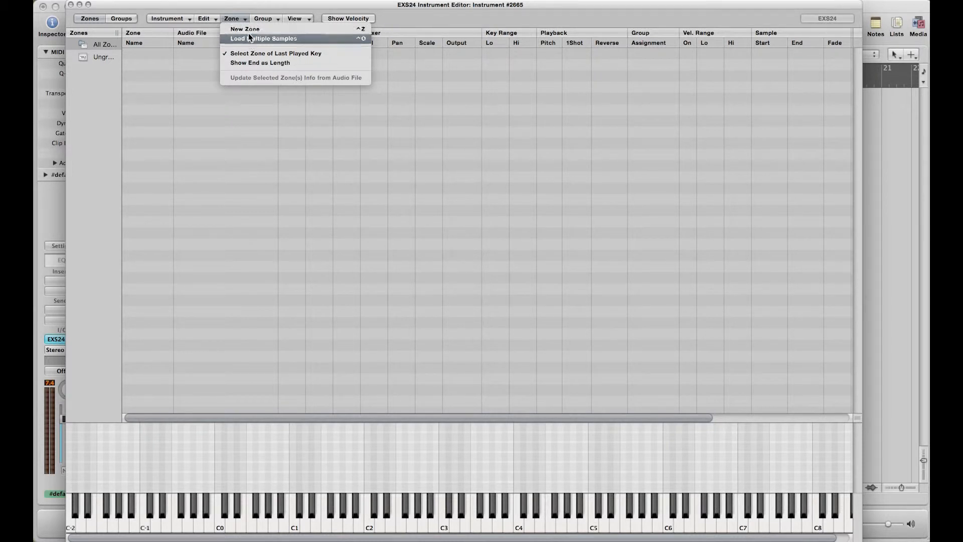
{"action": "left_click", "coordinate": [250, 29]}
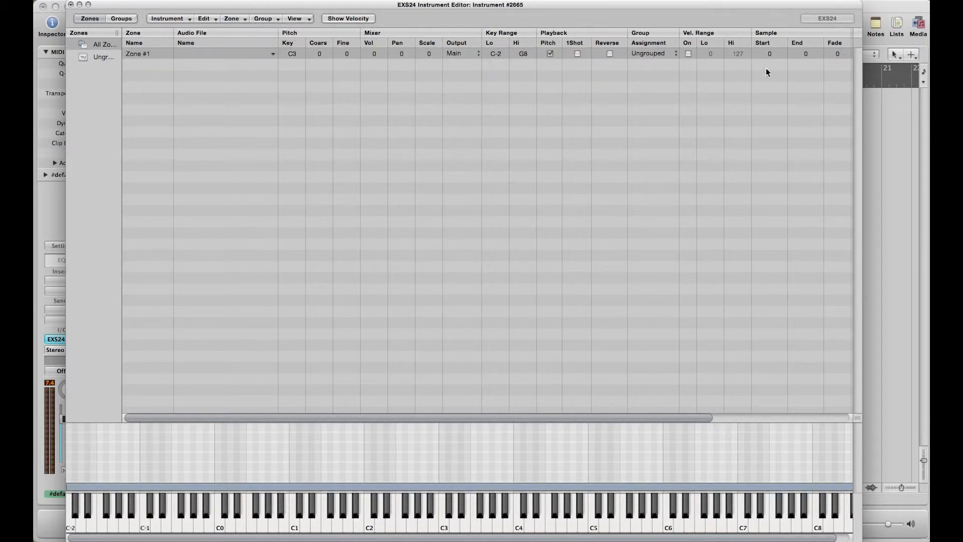
{"action": "left_click", "coordinate": [273, 53]}
{"action": "left_click", "coordinate": [227, 95]}
{"action": "key", "text": "Delete"}
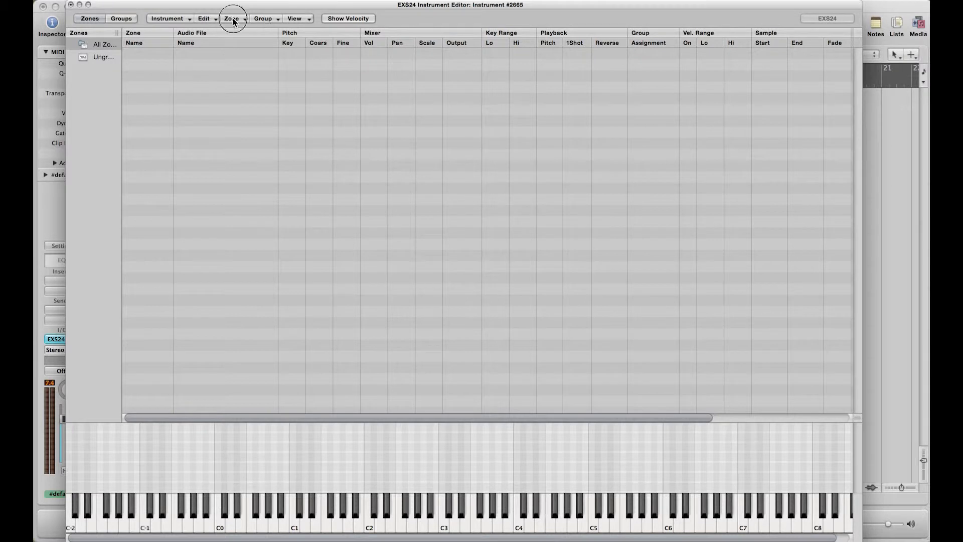
Start loading multiple samples, preview the first kicks in the Kicks folder and add MX_808KickComp_001.wav to the list
{"action": "left_click", "coordinate": [233, 18]}
{"action": "left_click", "coordinate": [253, 41]}
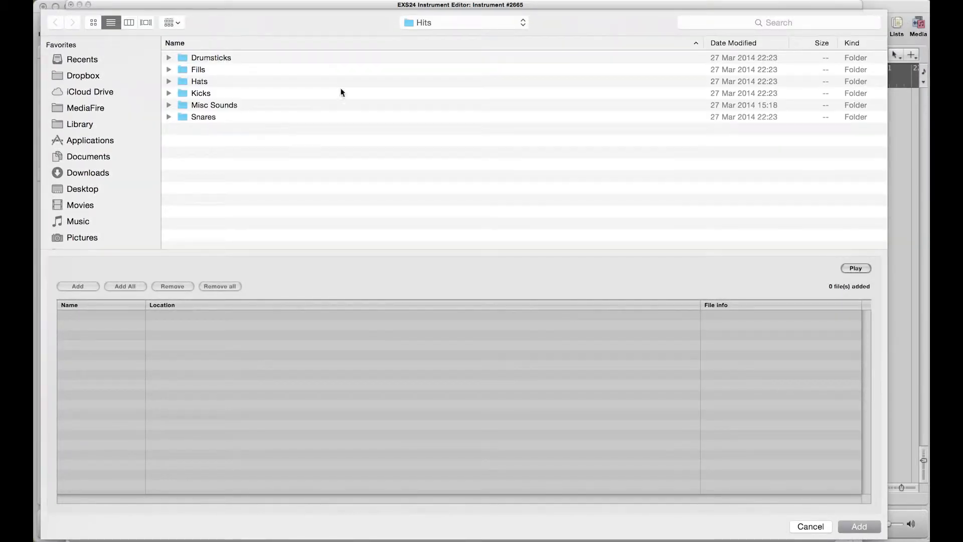
{"action": "left_click", "coordinate": [485, 20]}
{"action": "left_click", "coordinate": [301, 80]}
{"action": "left_click", "coordinate": [168, 93]}
{"action": "left_click", "coordinate": [227, 107]}
{"action": "key", "text": "space"}
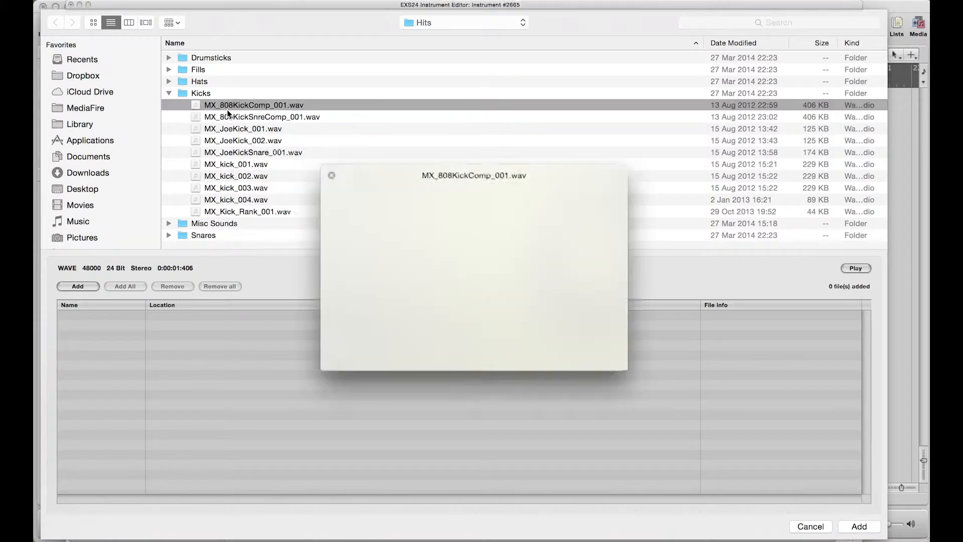
{"action": "key", "text": "Down"}
{"action": "key", "text": "Up"}
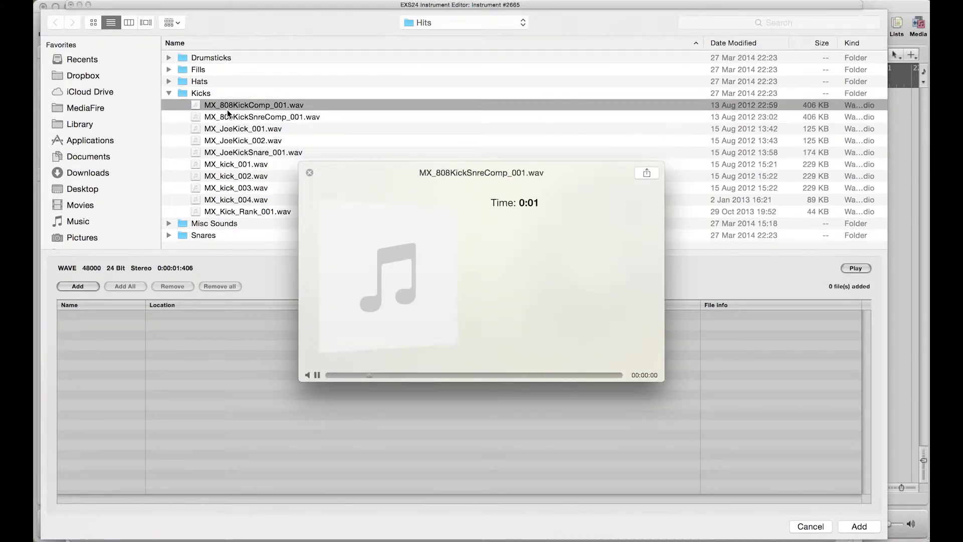
{"action": "key", "text": "space"}
{"action": "key", "text": "Return"}
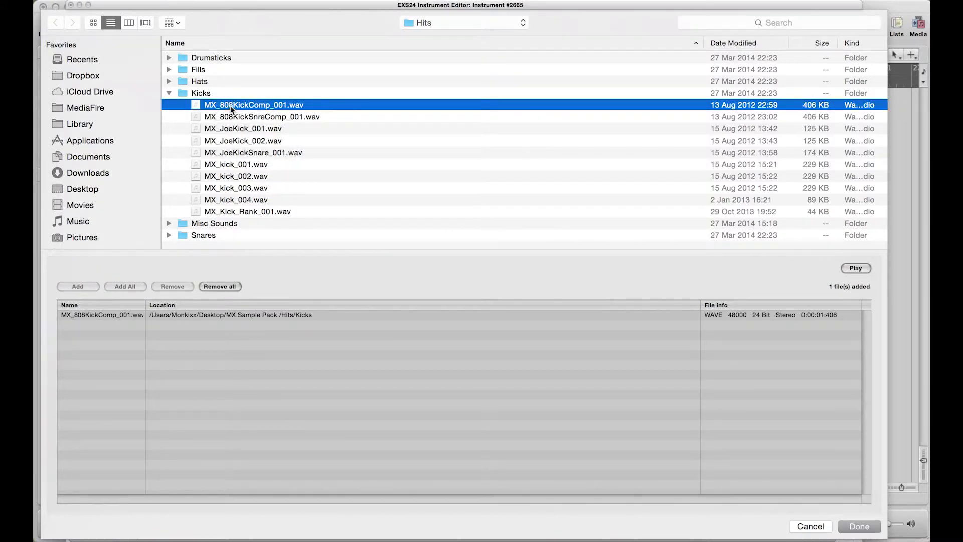
{"action": "left_click", "coordinate": [169, 93]}
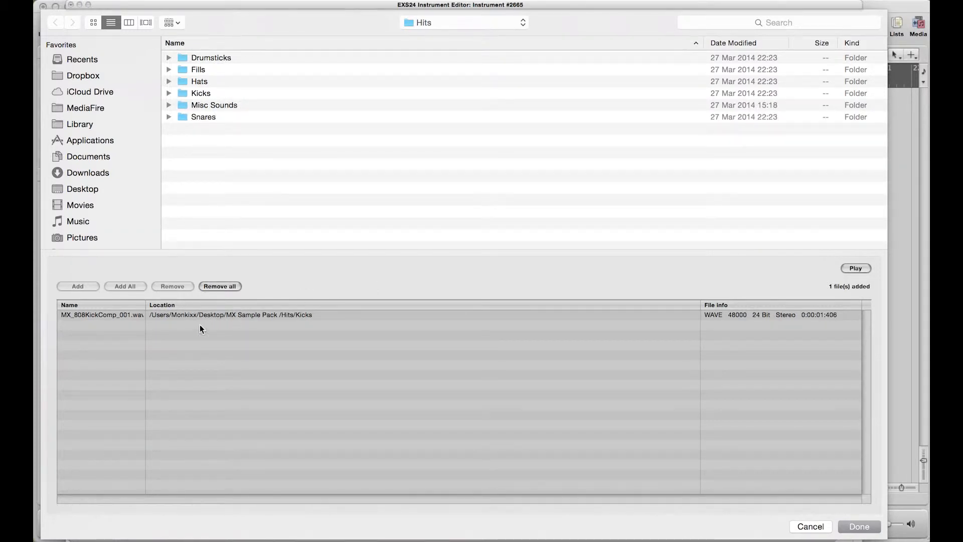
Add MX_JoeHat_001.wav from the Hats folder to the samples being loaded
{"action": "left_click", "coordinate": [169, 80]}
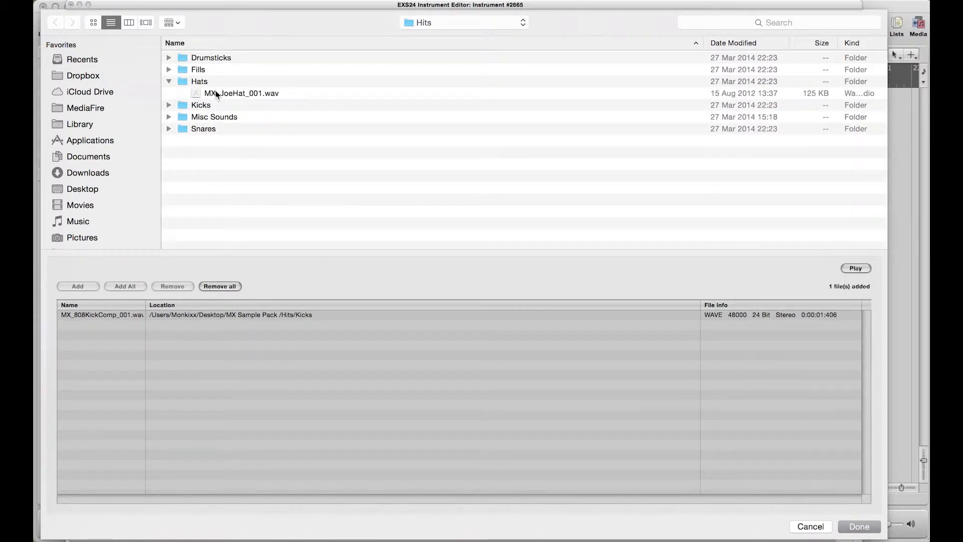
{"action": "double_click", "coordinate": [211, 93]}
{"action": "left_click", "coordinate": [169, 80]}
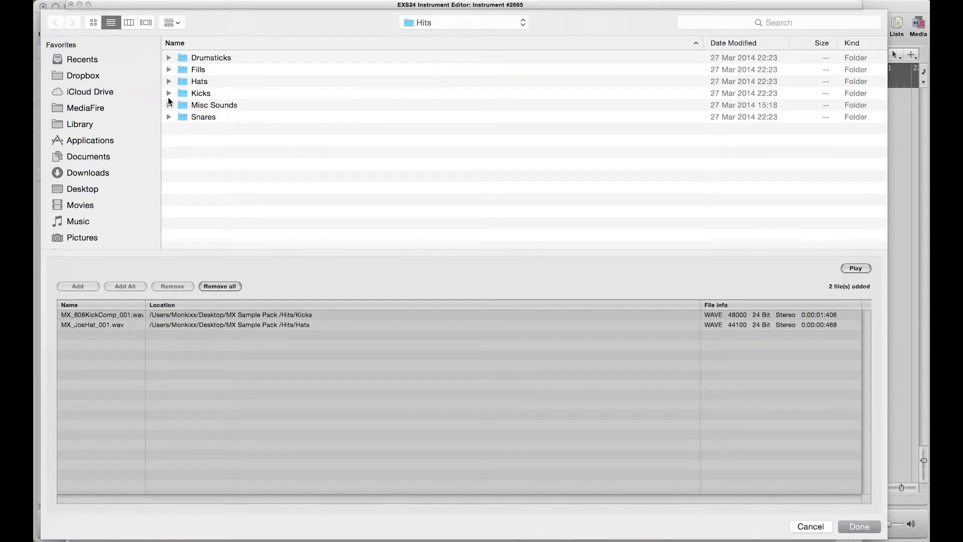
Preview MX_Snare_001-44k.wav in the Snares folder and add it to the samples being loaded
{"action": "left_click", "coordinate": [169, 117]}
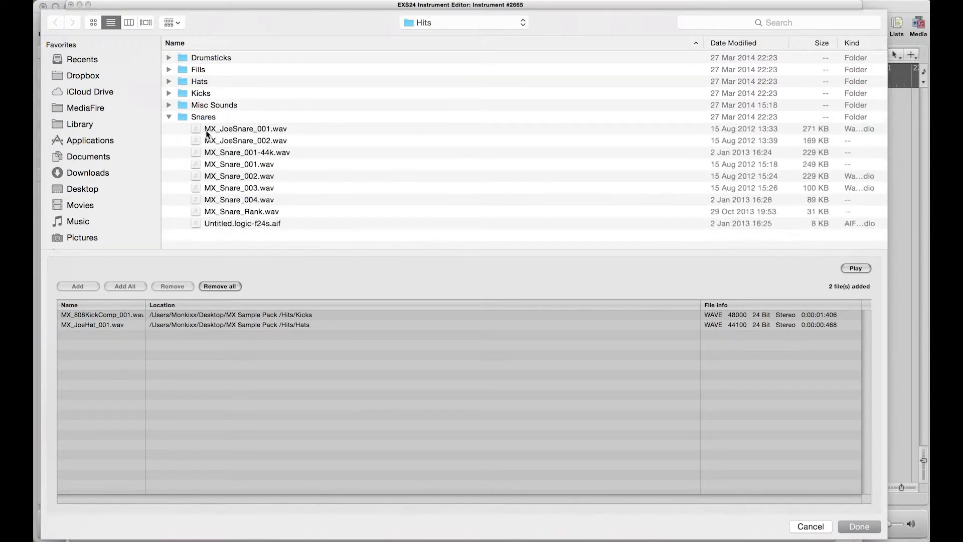
{"action": "left_click", "coordinate": [225, 131]}
{"action": "left_click", "coordinate": [225, 152]}
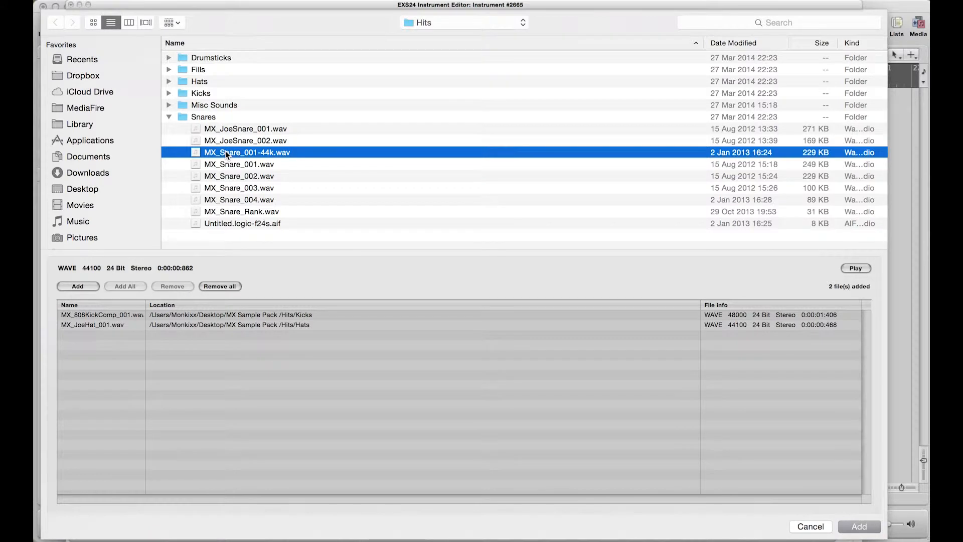
{"action": "key", "text": "space"}
{"action": "key", "text": "space"}
{"action": "double_click", "coordinate": [225, 152]}
{"action": "left_click", "coordinate": [169, 117]}
Preview MX_HatClosed_Open_Snare_001.wav in the Fills folder and add it to the samples being loaded
{"action": "left_click", "coordinate": [169, 105]}
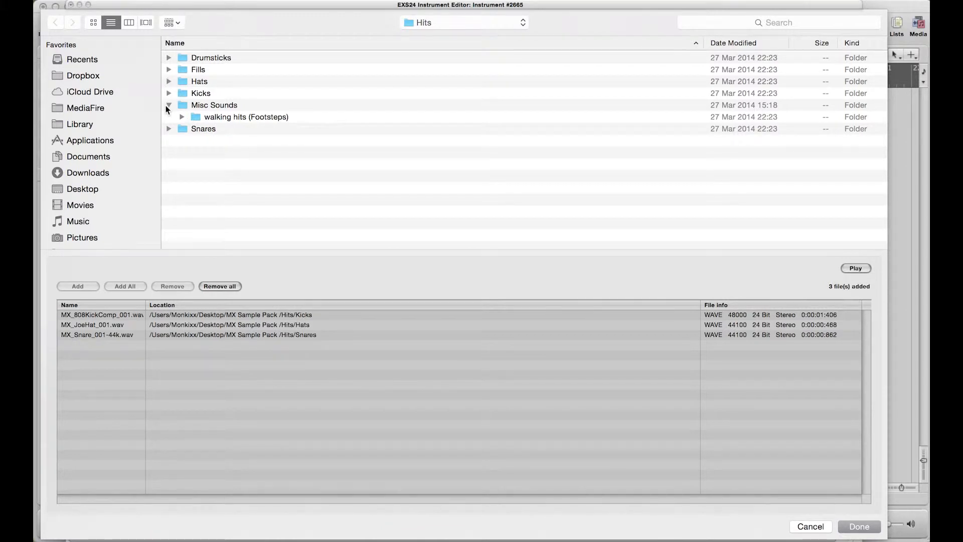
{"action": "left_click", "coordinate": [169, 105]}
{"action": "left_click", "coordinate": [169, 69]}
{"action": "left_click", "coordinate": [221, 81]}
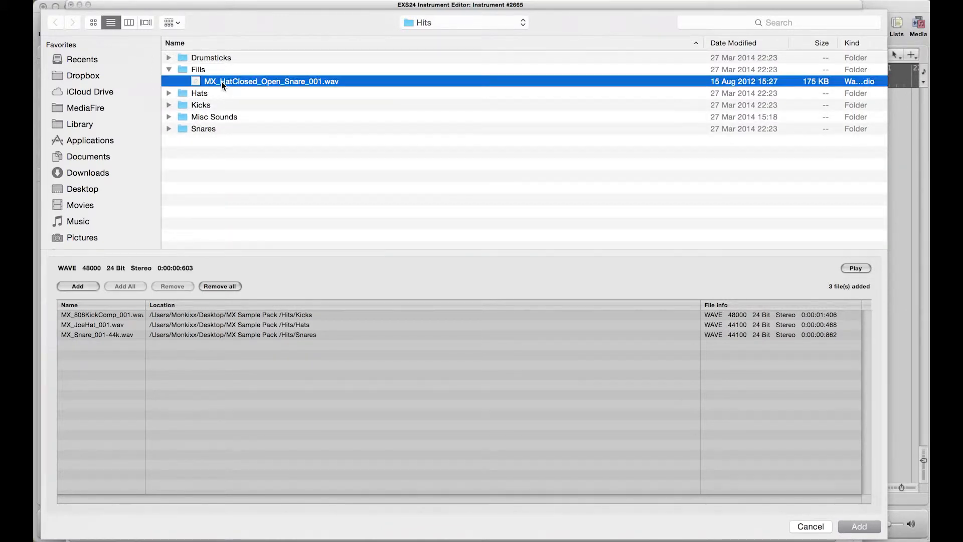
{"action": "key", "text": "space"}
{"action": "key", "text": "space"}
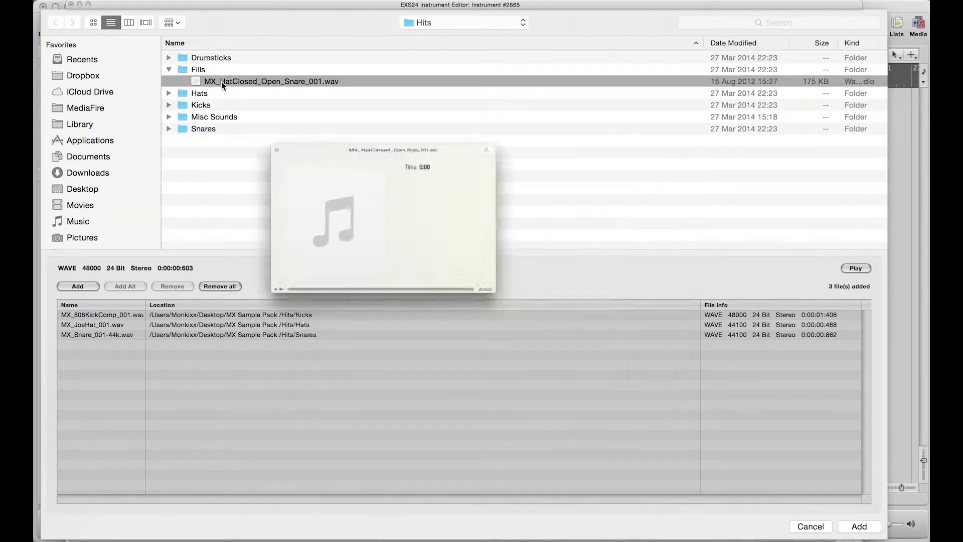
{"action": "key", "text": "Return"}
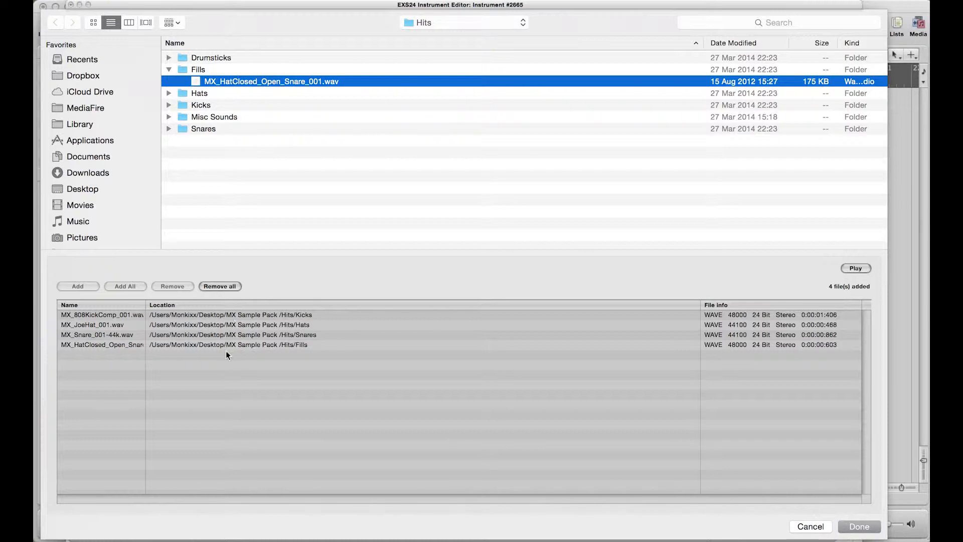
Map the added samples as contiguous zones of 1 note each starting at C1, and select the kick's zone
{"action": "left_click", "coordinate": [858, 524]}
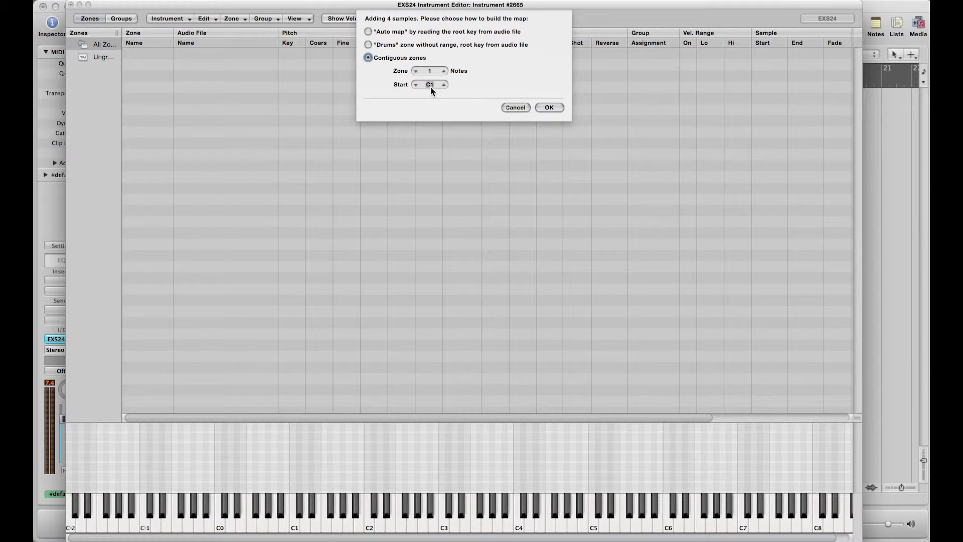
{"action": "left_click", "coordinate": [443, 71]}
{"action": "left_click", "coordinate": [415, 71]}
{"action": "left_click", "coordinate": [559, 107]}
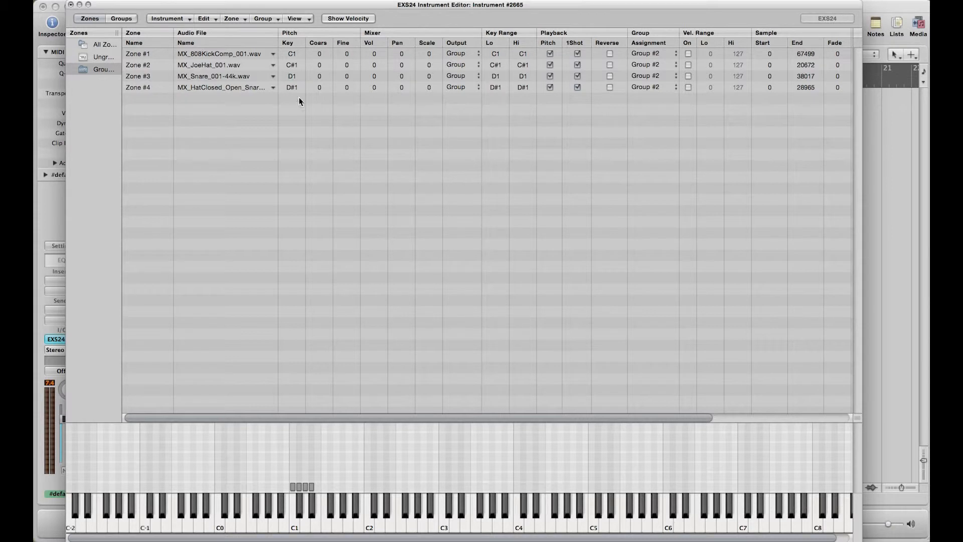
{"action": "left_click", "coordinate": [243, 53]}
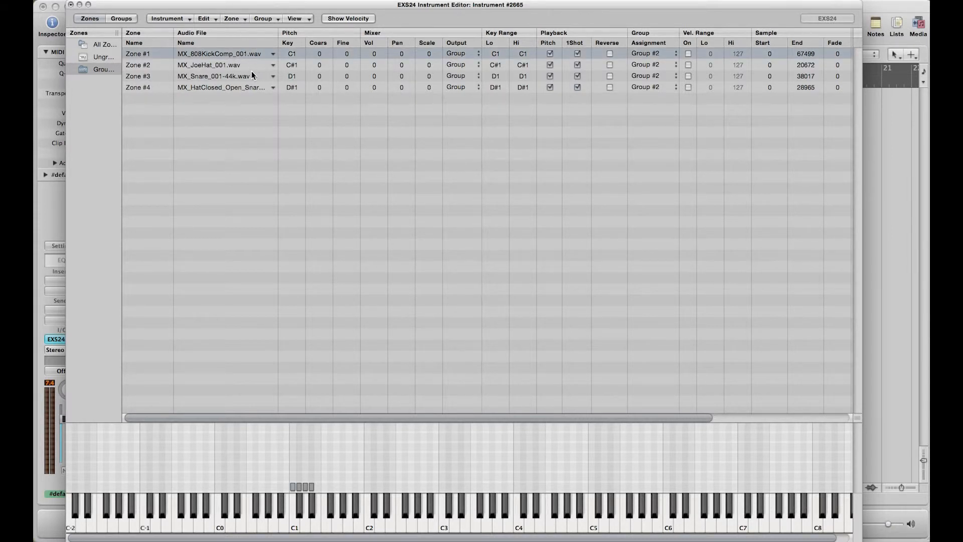
Move the Vel. Range columns to directly after the Pitch columns and briefly toggle the kick zone's velocity range
{"action": "scroll", "coordinate": [283, 124], "scroll_direction": "right", "scroll_amount": 5}
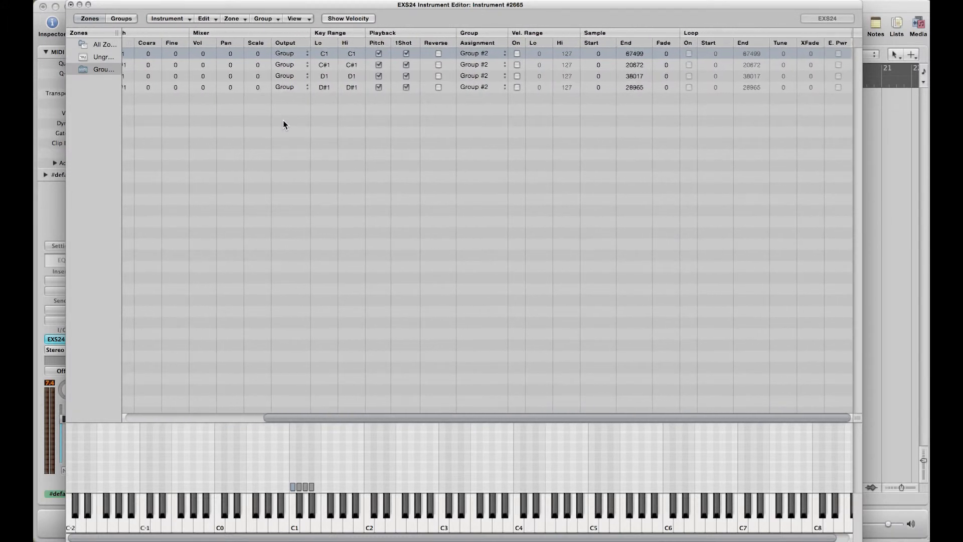
{"action": "scroll", "coordinate": [283, 124], "scroll_direction": "left", "scroll_amount": 5}
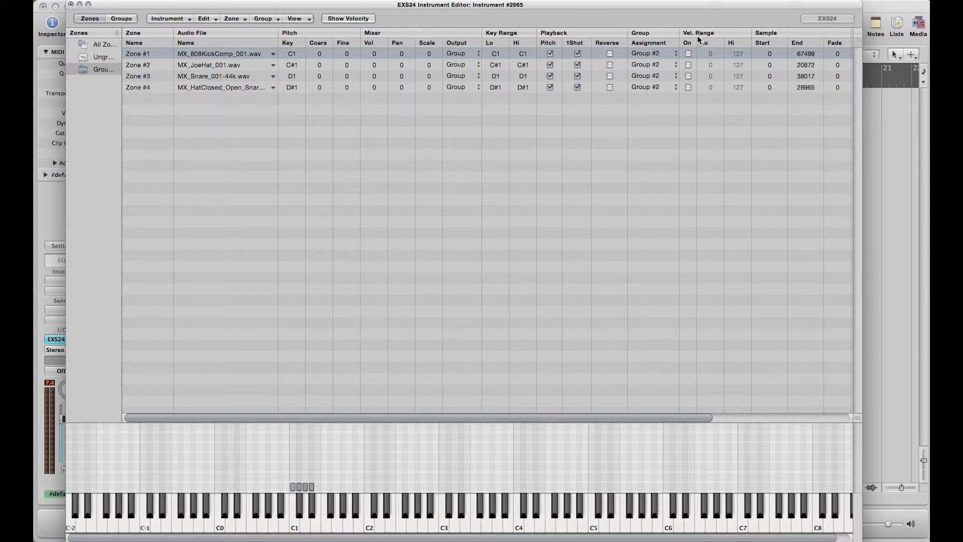
{"action": "left_click_drag", "start_coordinate": [698, 33], "coordinate": [413, 48]}
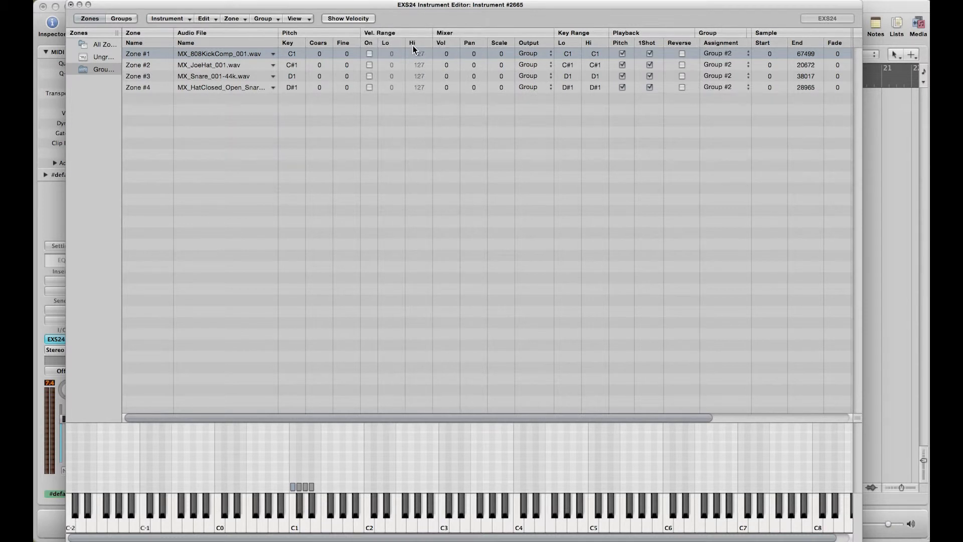
{"action": "left_click", "coordinate": [369, 53]}
{"action": "left_click", "coordinate": [369, 54]}
{"action": "left_click", "coordinate": [567, 35]}
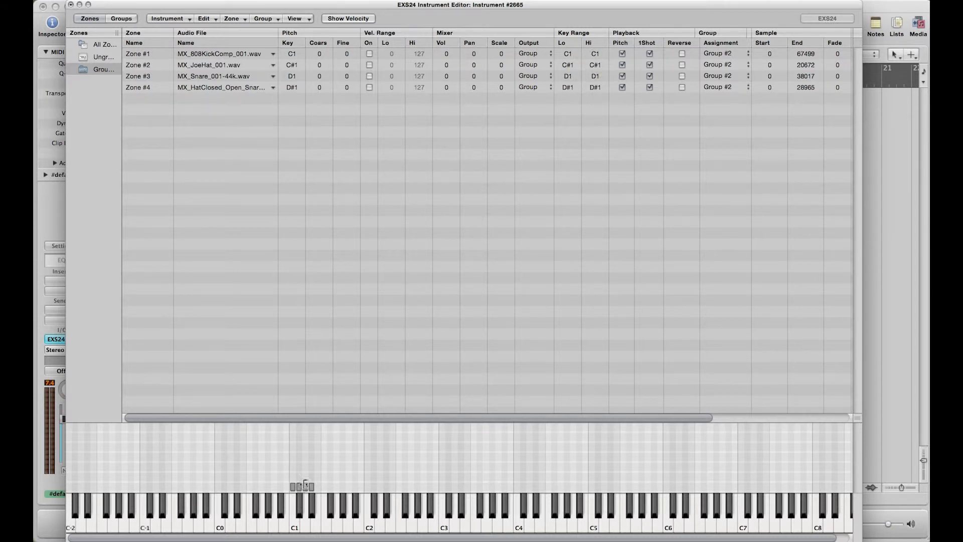
Extend the kick zone's key range down to C0 and audition the keys across it up to C1
{"action": "left_click", "coordinate": [292, 519]}
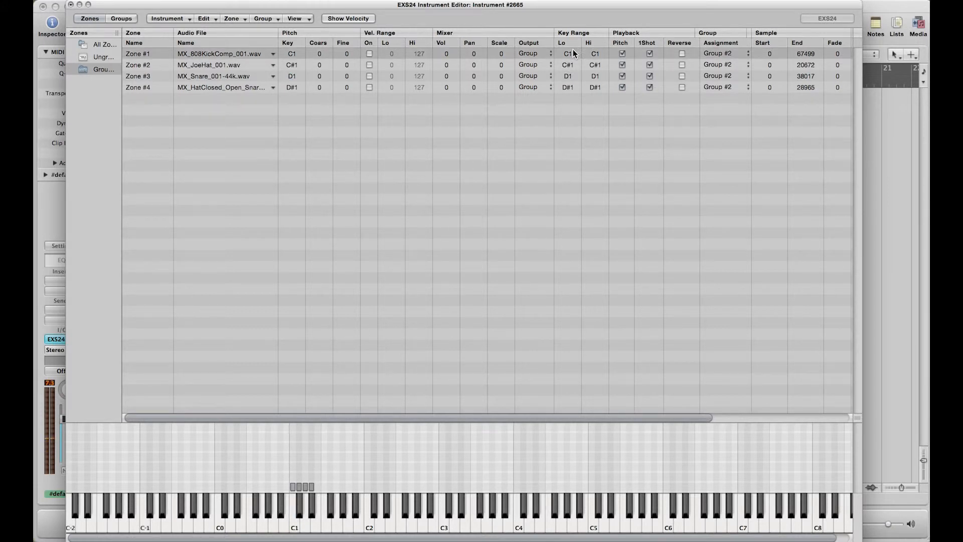
{"action": "left_click_drag", "start_coordinate": [568, 54], "coordinate": [567, 84]}
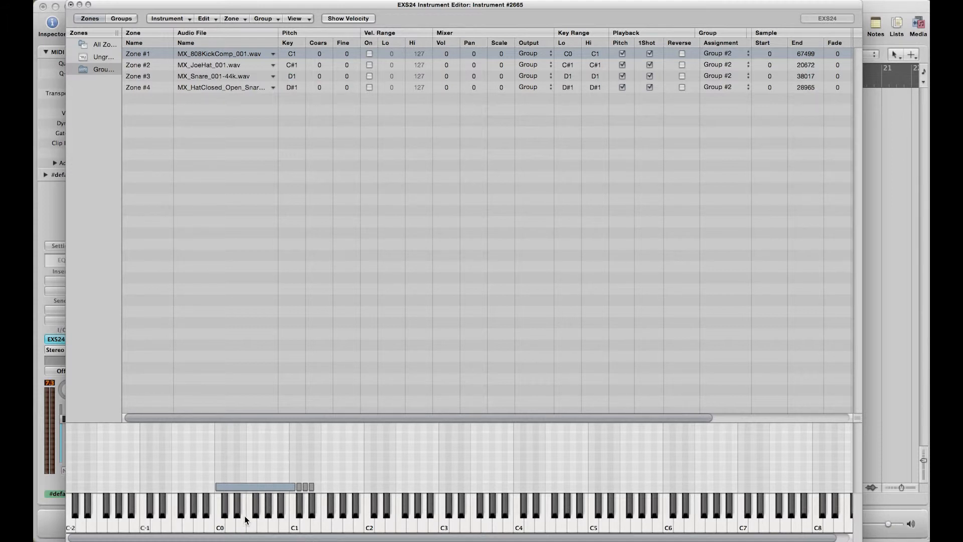
{"action": "left_click", "coordinate": [279, 528]}
{"action": "mouse_move", "coordinate": [280, 529]}
{"action": "left_mouse_down"}
{"action": "mouse_move", "coordinate": [224, 526]}
{"action": "mouse_move", "coordinate": [291, 525]}
{"action": "left_mouse_up"}
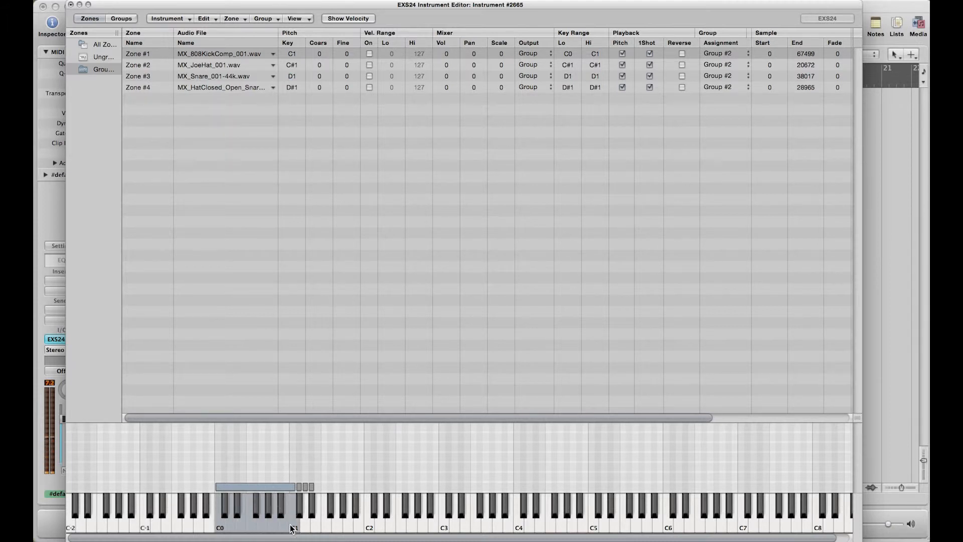
Turn off Pitch playback for the kick zone, audition several keys in its range, and turn Pitch back on
{"action": "left_click", "coordinate": [623, 53]}
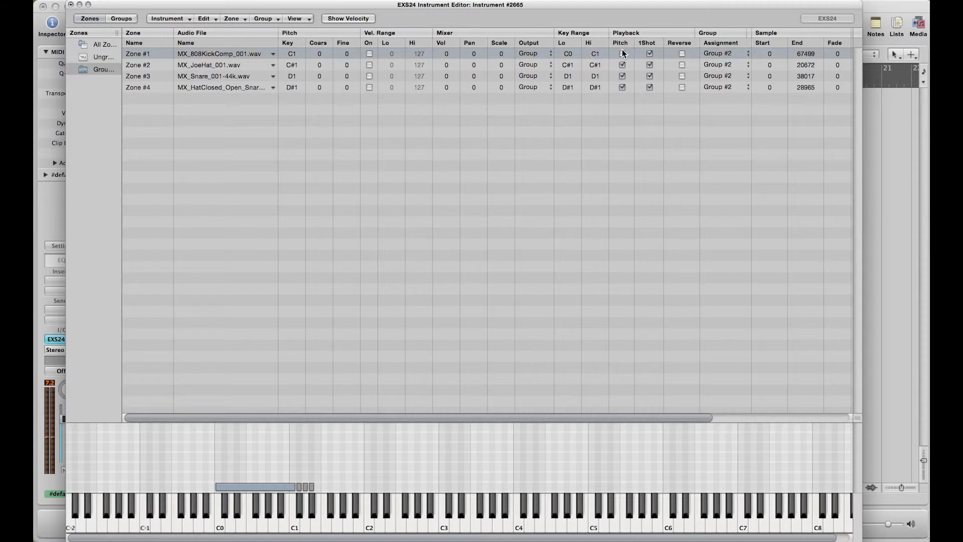
{"action": "left_click", "coordinate": [277, 521]}
{"action": "left_click", "coordinate": [238, 529]}
{"action": "left_click", "coordinate": [222, 526]}
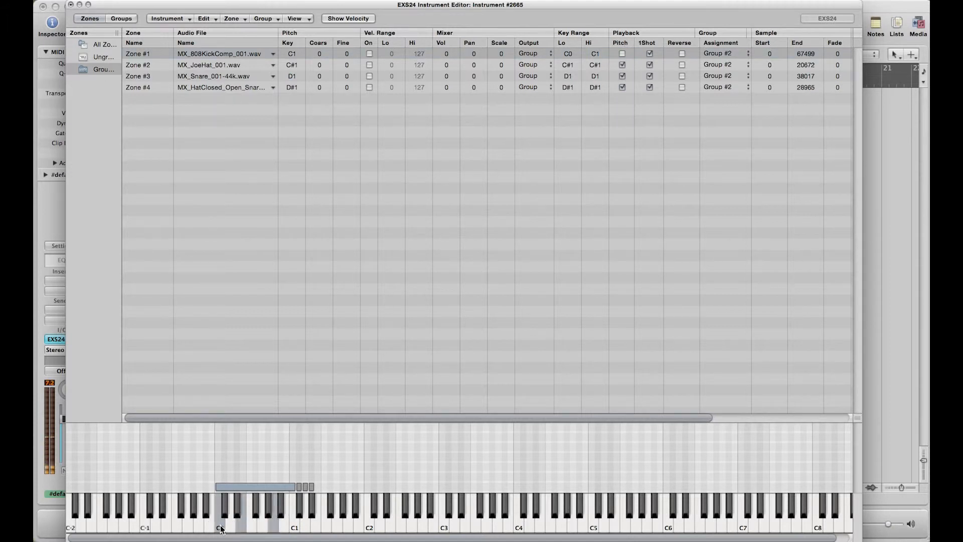
{"action": "left_click", "coordinate": [623, 53]}
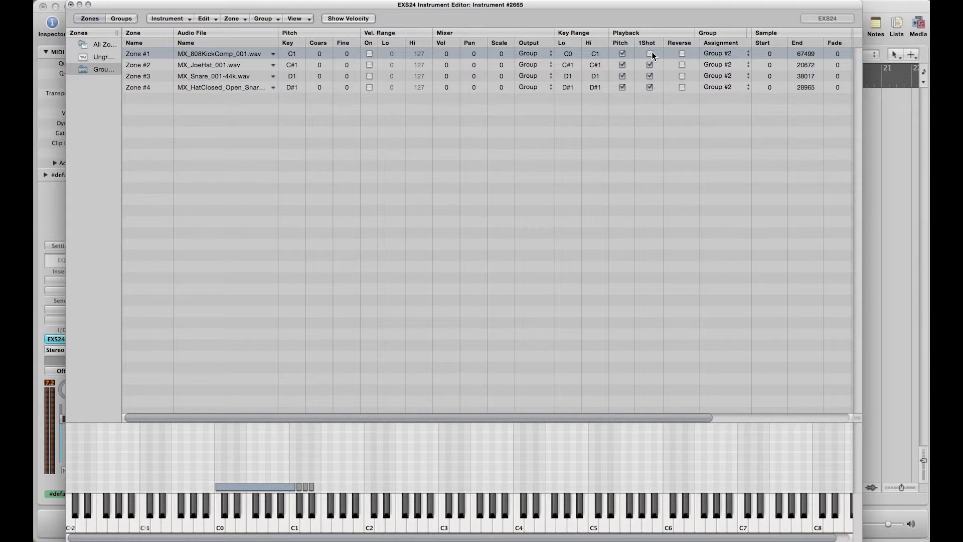
Audition the kick on C1 repeatedly to compare its playback with 1Shot off and on
{"action": "left_click", "coordinate": [293, 525]}
{"action": "left_click", "coordinate": [293, 526]}
{"action": "left_click", "coordinate": [293, 525]}
{"action": "left_click", "coordinate": [292, 525]}
{"action": "left_click", "coordinate": [293, 526]}
{"action": "left_click", "coordinate": [294, 527]}
Check the available group assignments for the kick zone
{"action": "scroll", "coordinate": [722, 127], "scroll_direction": "right", "scroll_amount": 3}
{"action": "left_click", "coordinate": [681, 52]}
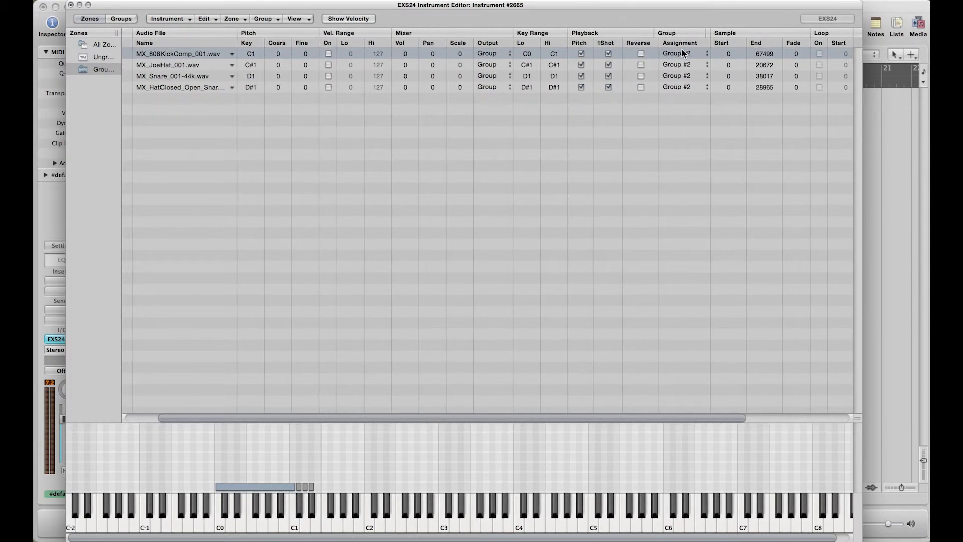
{"action": "left_click", "coordinate": [681, 52]}
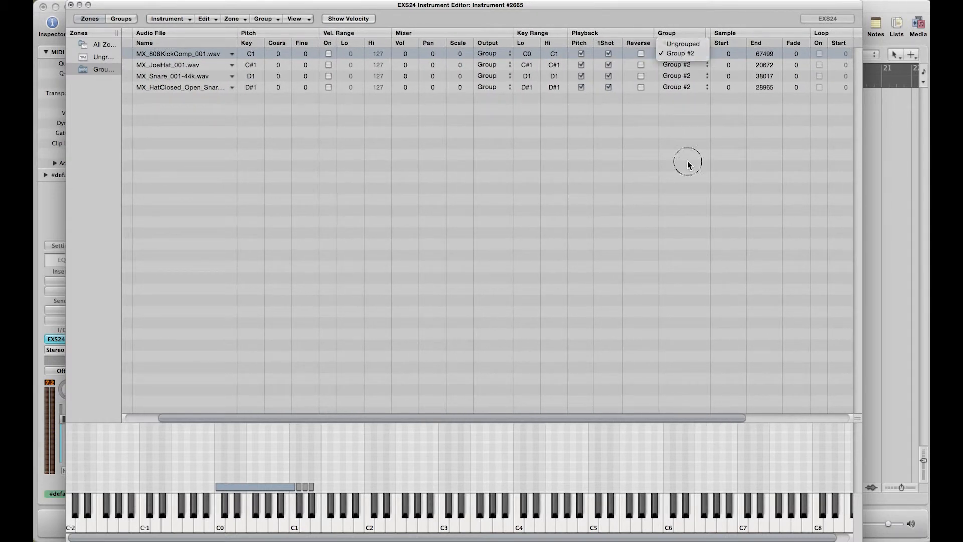
Route the kick zone to output 11, the JoeHat zone to output 12 and the snare zone to output 13
{"action": "left_click", "coordinate": [497, 55]}
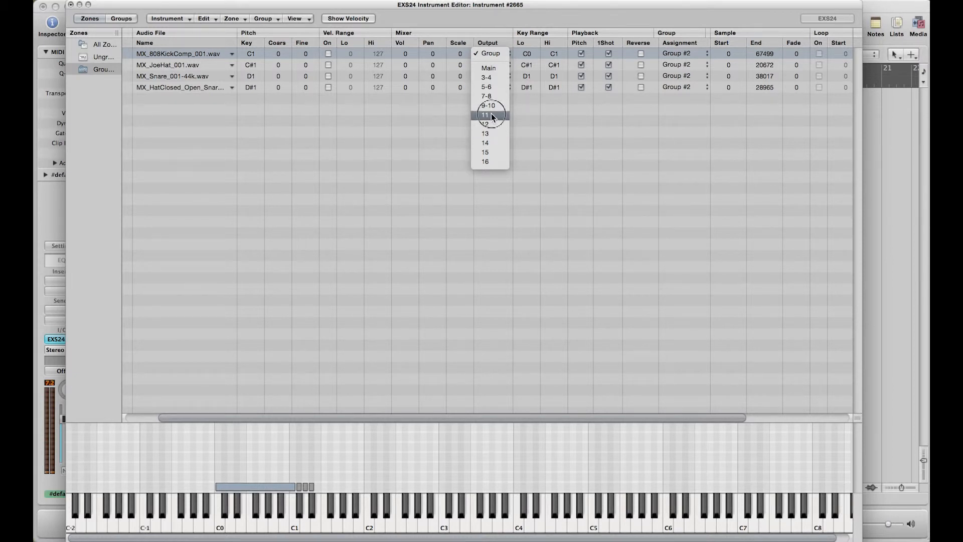
{"action": "left_click", "coordinate": [492, 115]}
{"action": "left_click", "coordinate": [486, 66]}
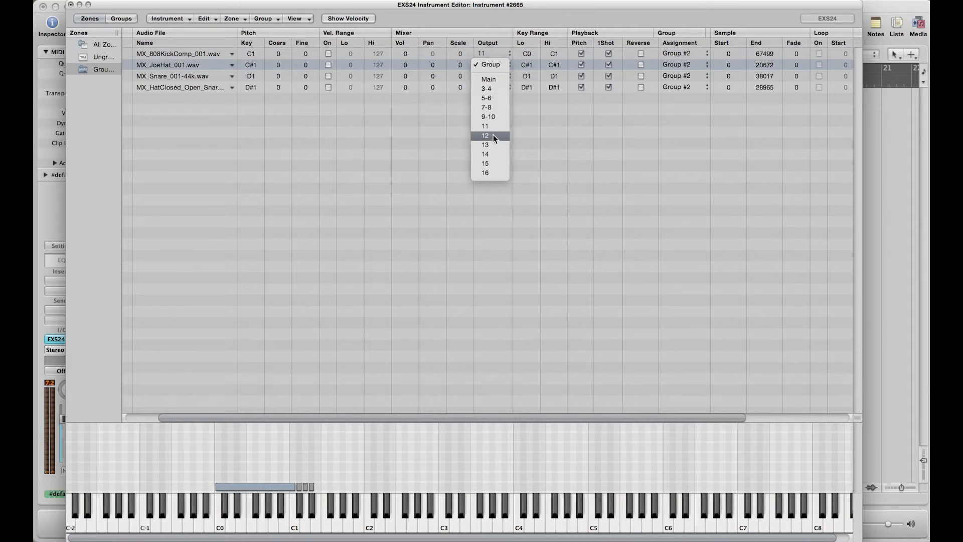
{"action": "left_click", "coordinate": [493, 134]}
{"action": "left_click", "coordinate": [491, 76]}
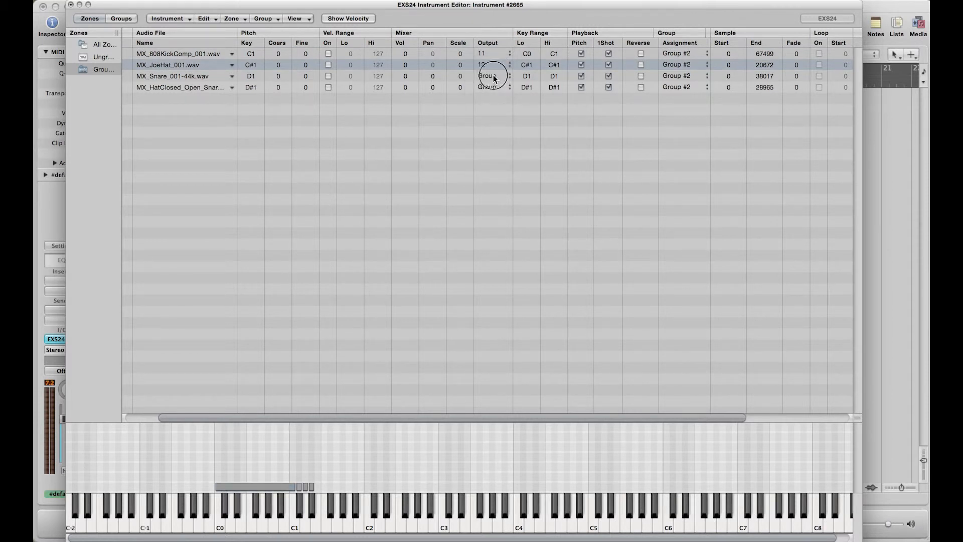
{"action": "left_click", "coordinate": [496, 156]}
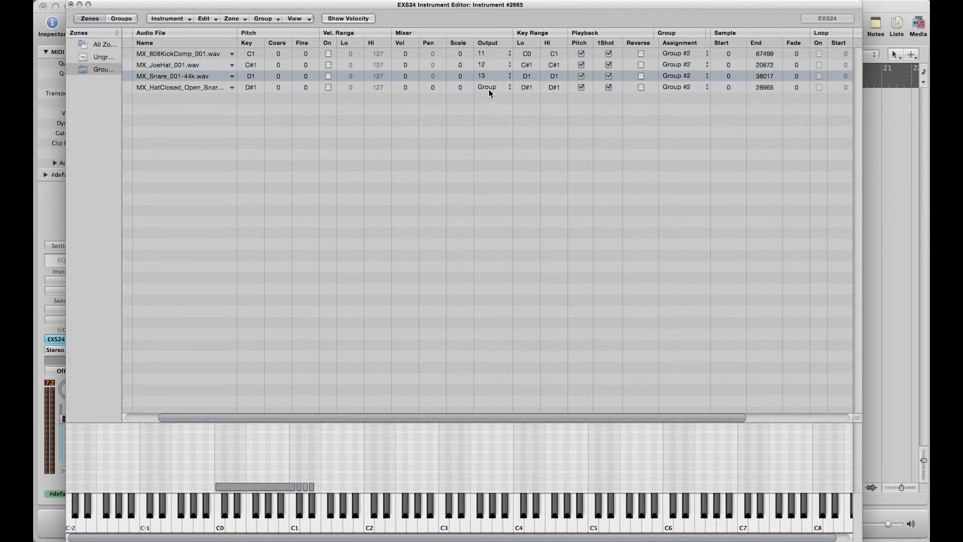
Route the MX_HatClosed_Open_Snare zone to output 12, go through the zones once and clear the selection
{"action": "left_click", "coordinate": [489, 88]}
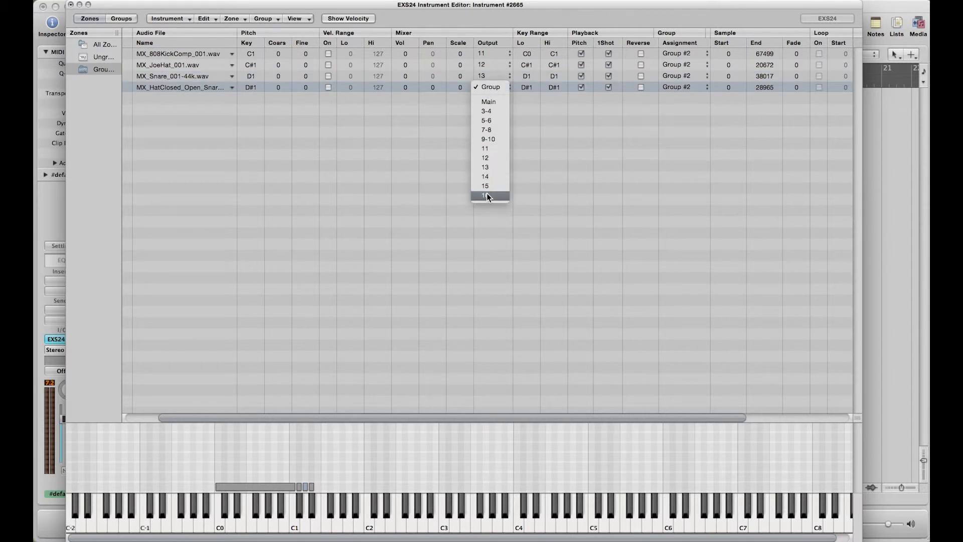
{"action": "left_click", "coordinate": [488, 167]}
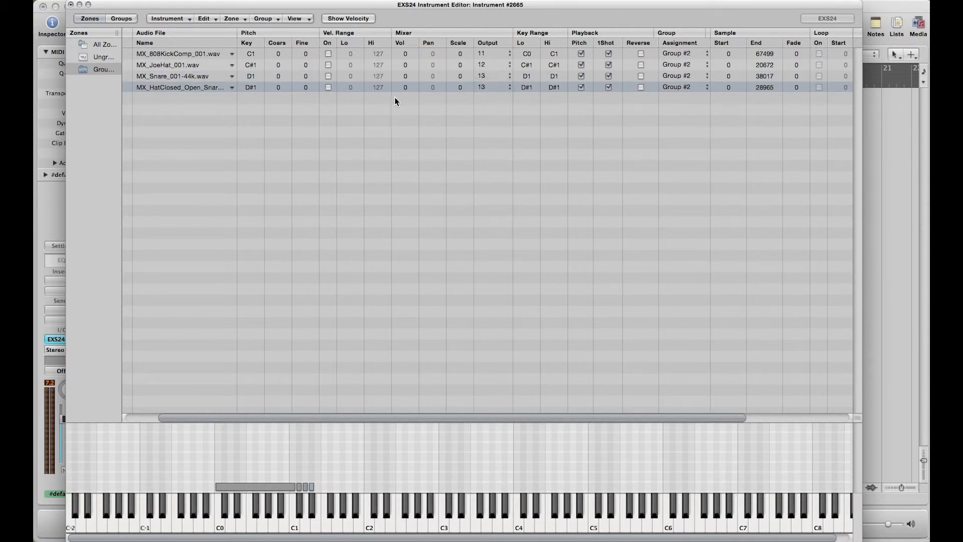
{"action": "left_click", "coordinate": [490, 82]}
{"action": "left_click", "coordinate": [490, 81]}
{"action": "left_click", "coordinate": [183, 67]}
{"action": "left_click", "coordinate": [183, 86]}
{"action": "left_click", "coordinate": [179, 76]}
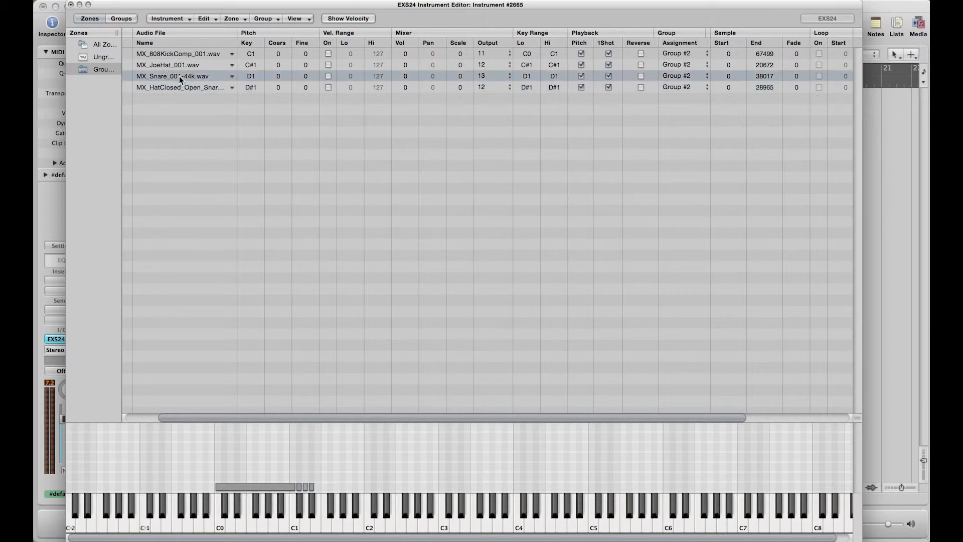
{"action": "left_click", "coordinate": [182, 55]}
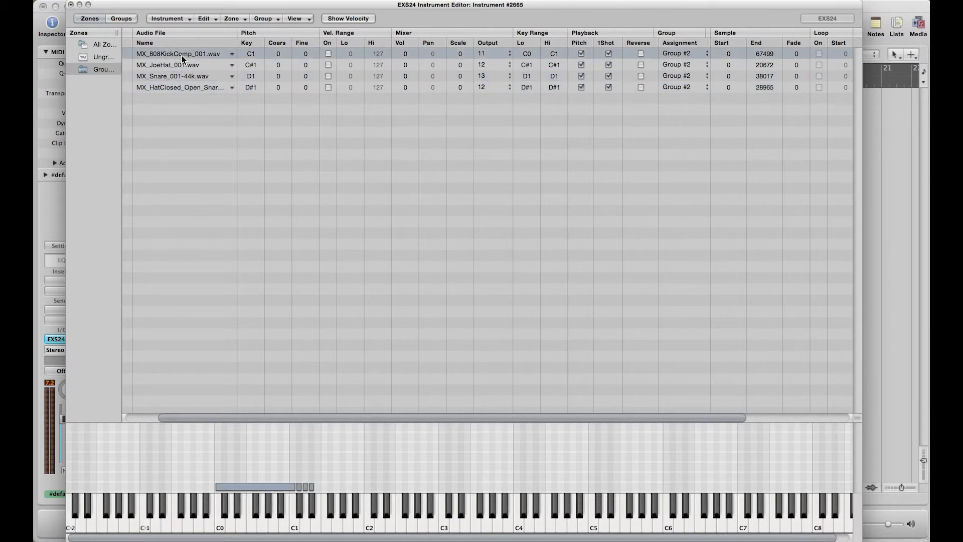
{"action": "left_click", "coordinate": [466, 191]}
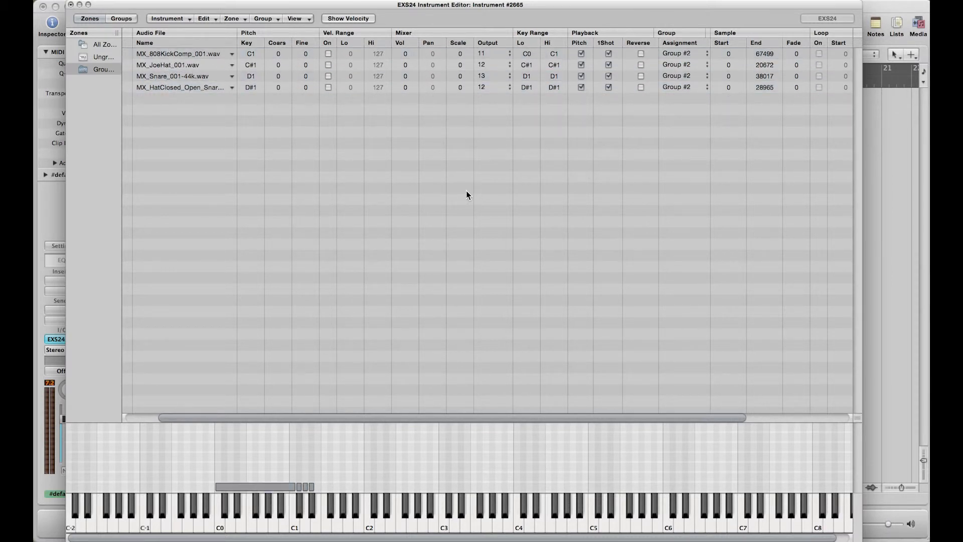
Set the kick zone's sample start to 150
{"action": "scroll", "coordinate": [535, 157], "scroll_direction": "right", "scroll_amount": 3}
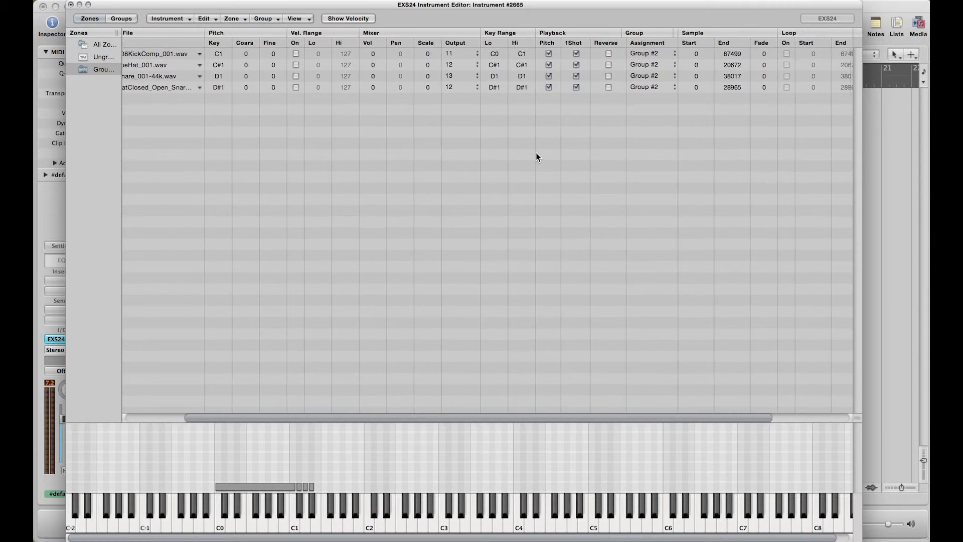
{"action": "scroll", "coordinate": [536, 157], "scroll_direction": "right", "scroll_amount": 6}
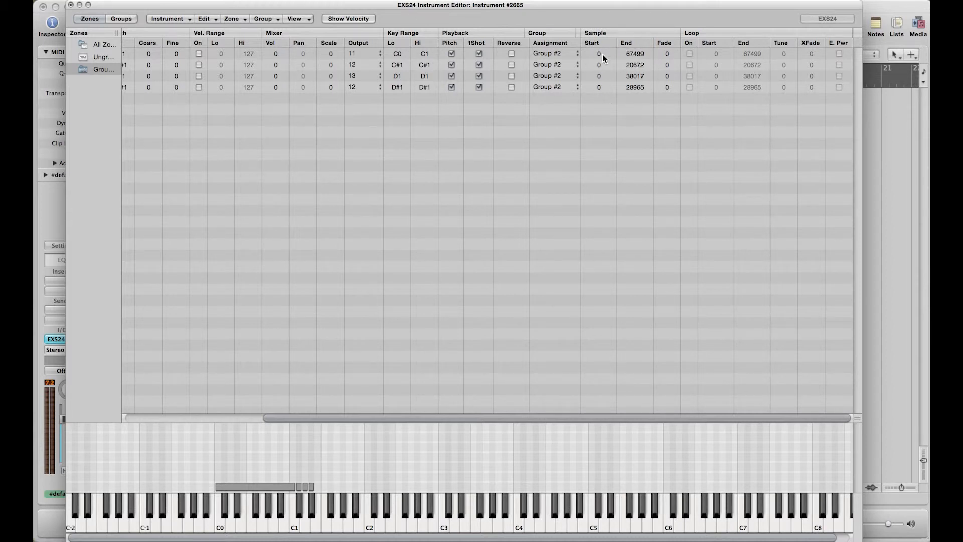
{"action": "mouse_move", "coordinate": [602, 54]}
{"action": "left_click_drag", "start_coordinate": [600, 57], "coordinate": [600, 57]}
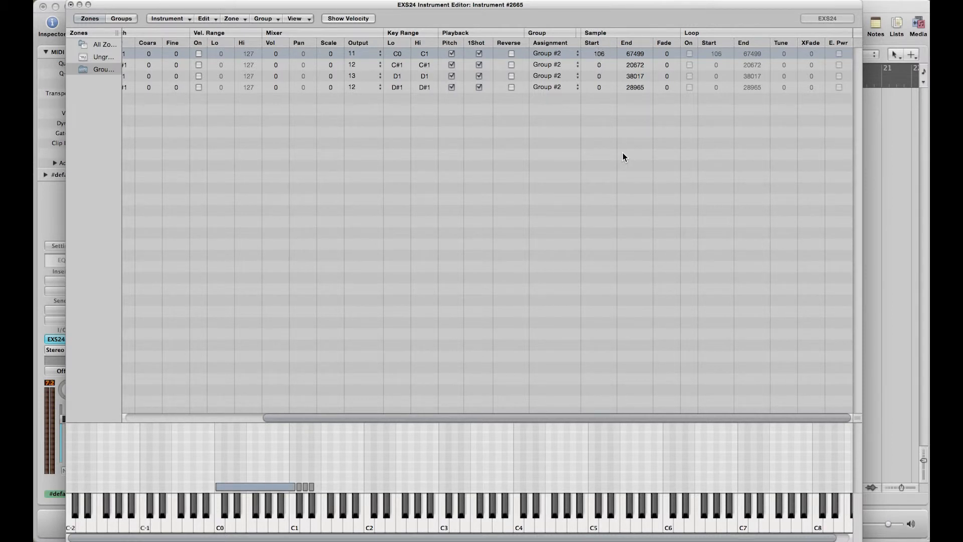
{"action": "left_click_drag", "start_coordinate": [599, 56], "coordinate": [600, 58]}
{"action": "mouse_move", "coordinate": [745, 55]}
{"action": "mouse_move", "coordinate": [724, 66]}
{"action": "scroll", "coordinate": [370, 164], "scroll_direction": "left", "scroll_amount": 10}
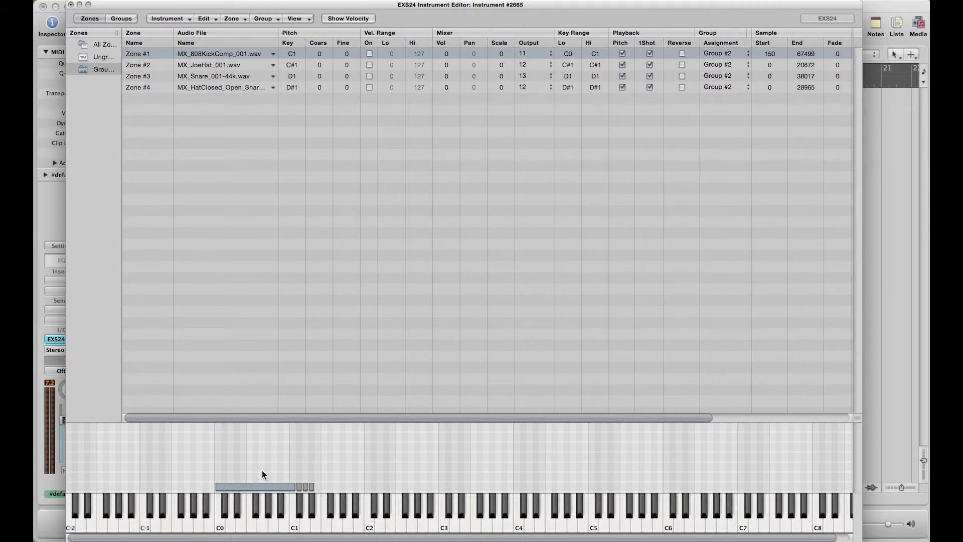
Play the mapped drum zones with the computer's musical typing keyboard to test the kit
{"action": "key", "text": "Caps_Lock"}
{"action": "key", "text": "a"}
{"action": "key", "text": "w"}
{"action": "key", "text": "s"}
{"action": "key", "text": "e"}
{"action": "key", "text": "s"}
{"action": "key", "text": "a"}
{"action": "key", "text": "s"}
{"action": "key", "text": "a"}
{"action": "key", "text": "s"}
{"action": "key", "text": "e"}
{"action": "key", "text": "a"}
{"action": "key", "text": "s"}
{"action": "key", "text": "Caps_Lock"}
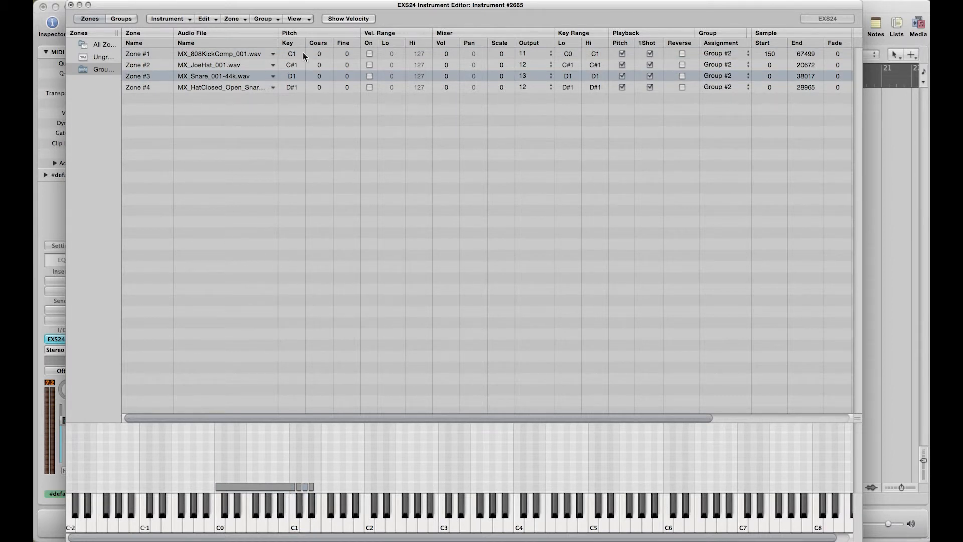
Close the instrument editor and save the instrument as "ML-Tutorial Kit01" in the Sampler Instruments folder
{"action": "left_click", "coordinate": [71, 5]}
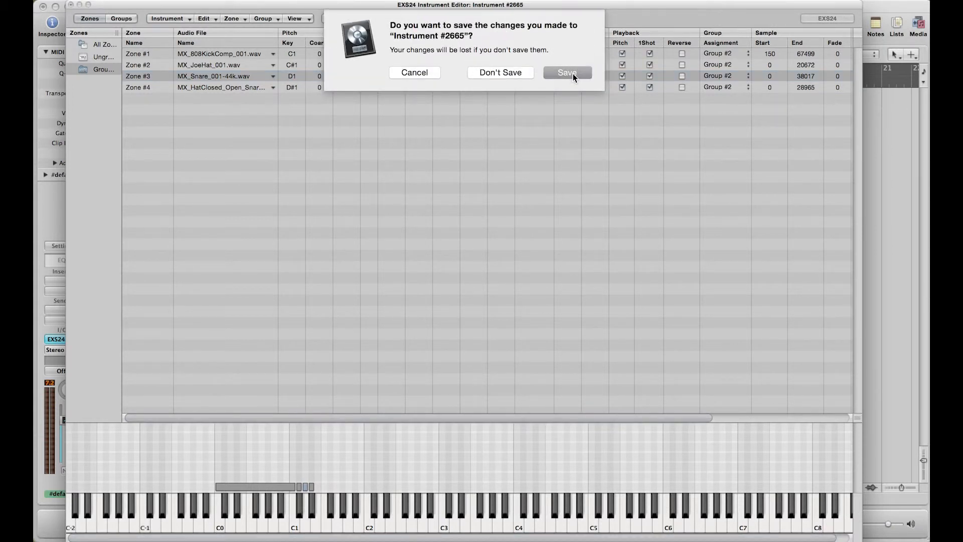
{"action": "left_click", "coordinate": [573, 74]}
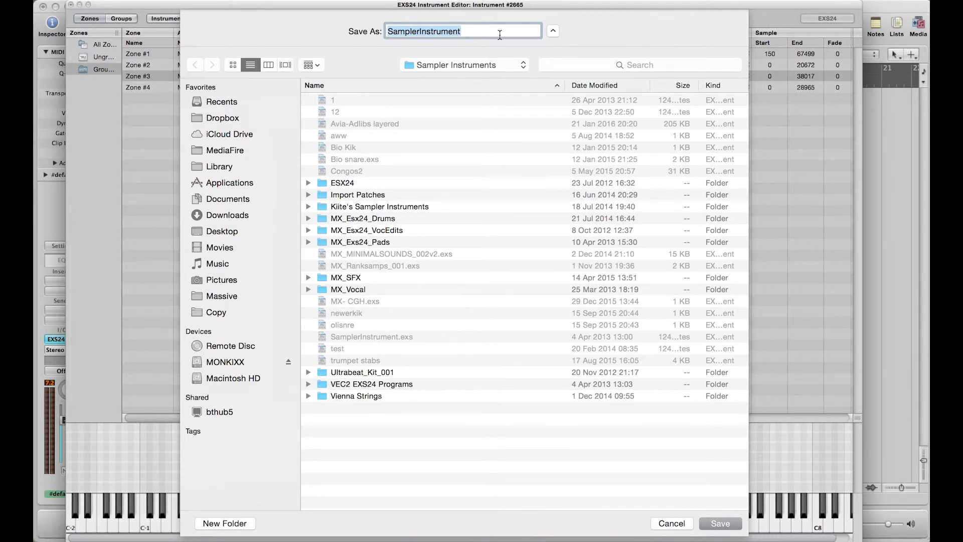
{"action": "type", "text": "ML-"}
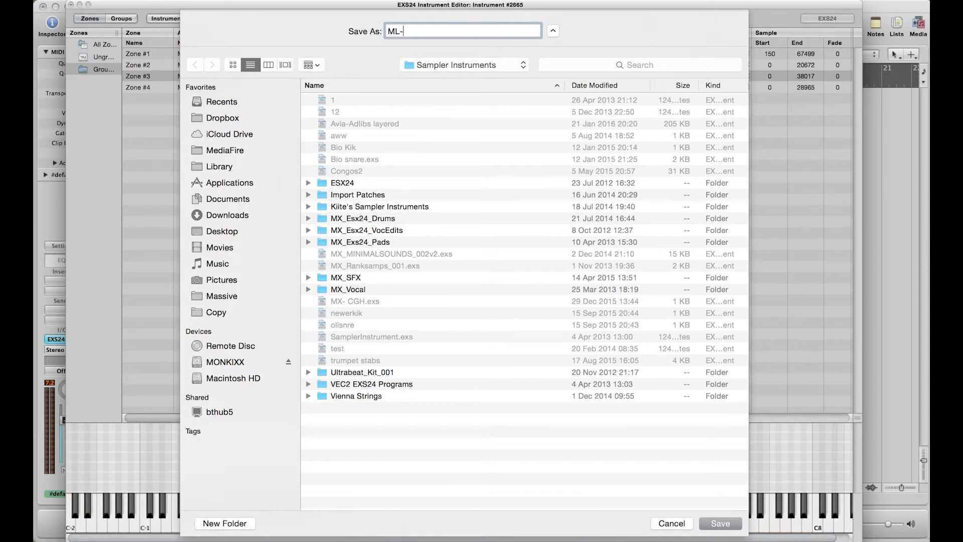
{"action": "type", "text": "Tutorial Kit01"}
{"action": "key", "text": "Return"}
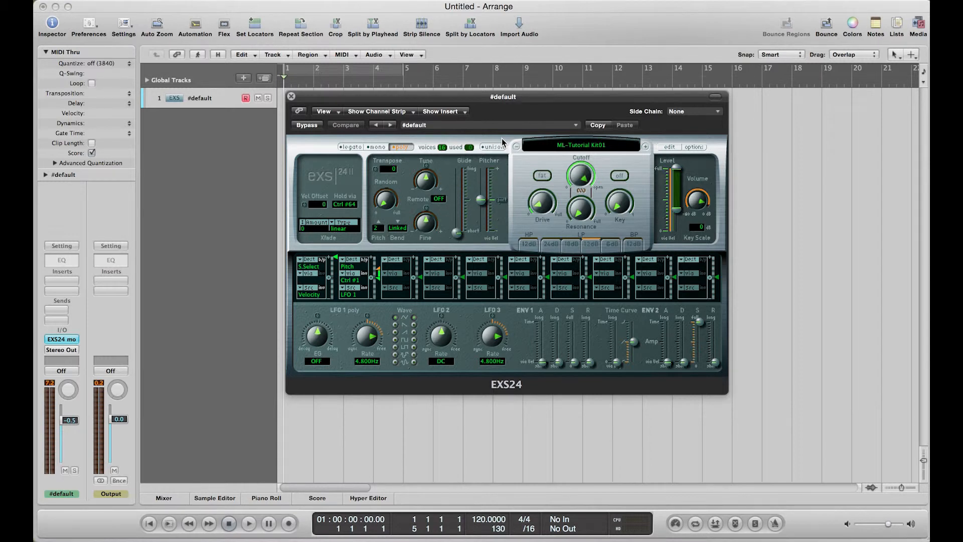
Load ML-Tutorial Kit01 into the EXS24 from the list of sampler instruments
{"action": "left_click", "coordinate": [563, 147]}
{"action": "mouse_move", "coordinate": [563, 141]}
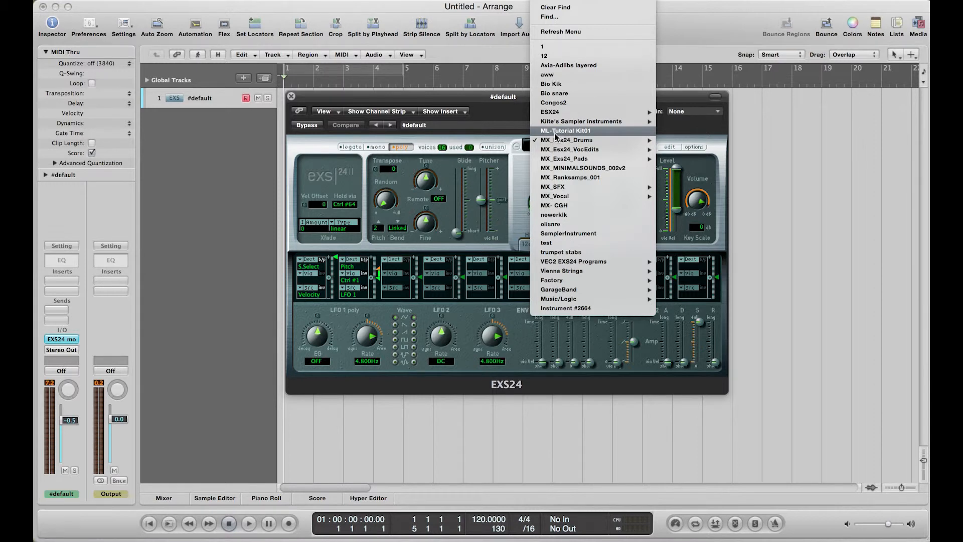
{"action": "left_click", "coordinate": [559, 131]}
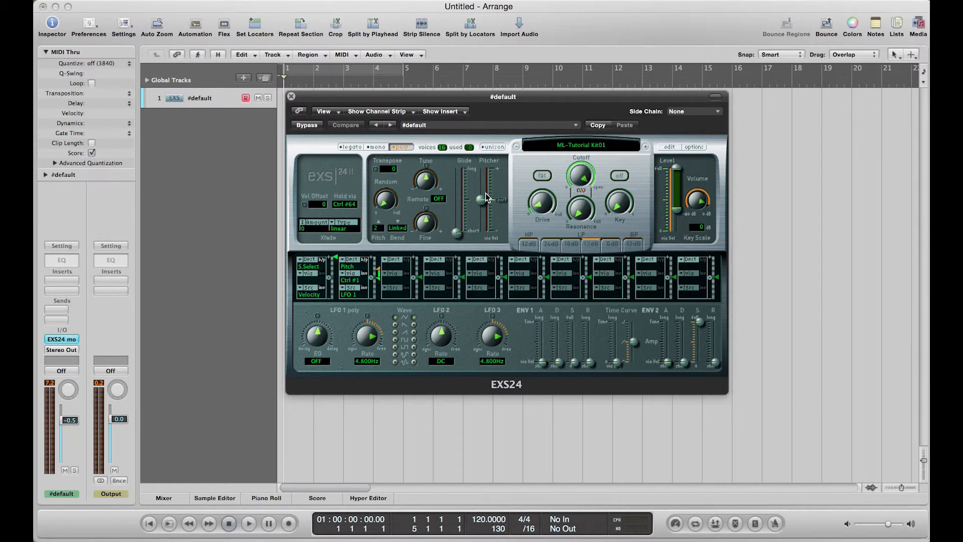
Play the kick and snare with the musical typing keyboard while trying out the Tune control
{"action": "key", "text": "Caps_Lock"}
{"action": "key", "text": "a"}
{"action": "mouse_move", "coordinate": [421, 182]}
{"action": "left_mouse_down"}
{"action": "mouse_move", "coordinate": [417, 171]}
{"action": "mouse_move", "coordinate": [419, 205]}
{"action": "mouse_move", "coordinate": [415, 181]}
{"action": "left_mouse_up"}
{"action": "key", "text": "a"}
{"action": "key", "text": "s"}
{"action": "key", "text": "s"}
{"action": "key", "text": "s"}
{"action": "key", "text": "s"}
{"action": "key", "text": "s"}
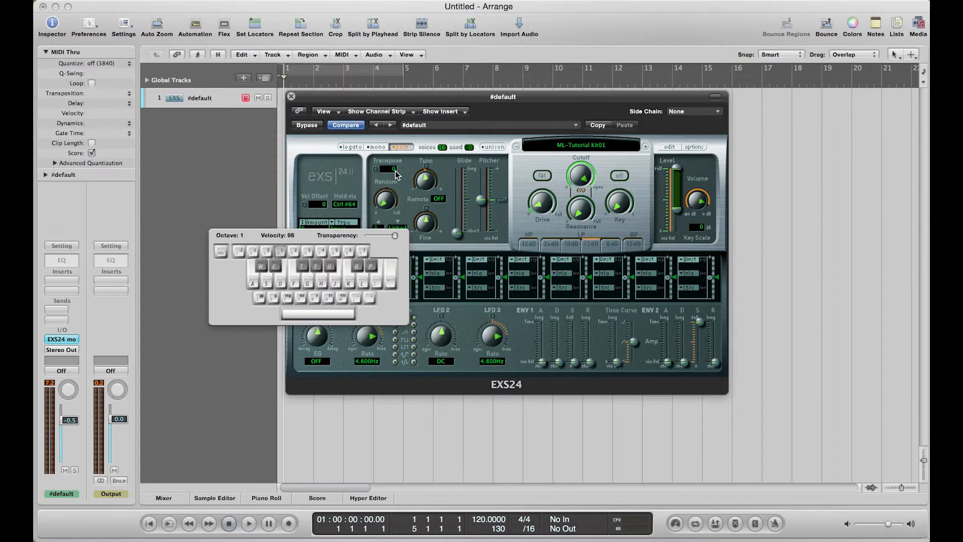
Play the snare a few more times and set the EXS24's Transpose to -2
{"action": "key", "text": "s"}
{"action": "key", "text": "s"}
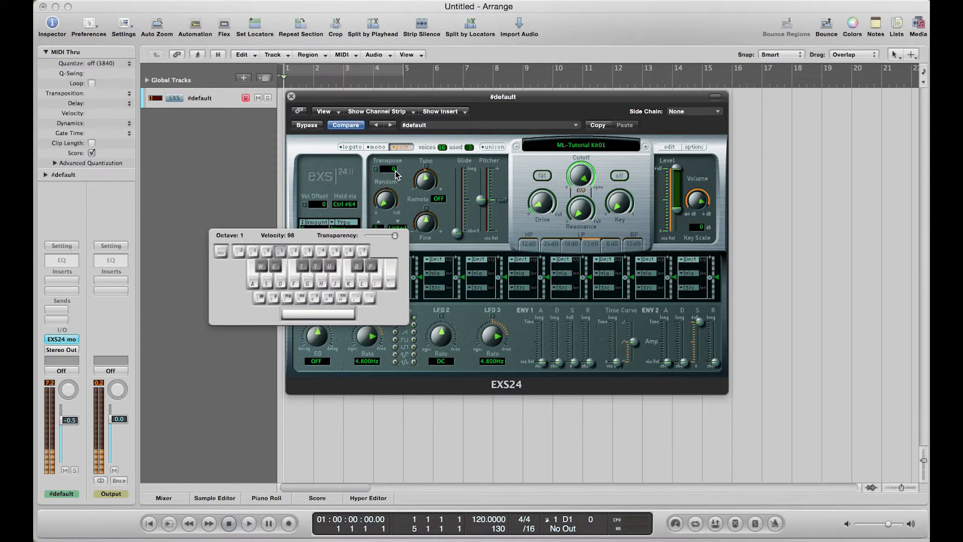
{"action": "key", "text": "s"}
{"action": "left_click", "coordinate": [396, 174]}
{"action": "left_click_drag", "start_coordinate": [396, 174], "coordinate": [395, 181]}
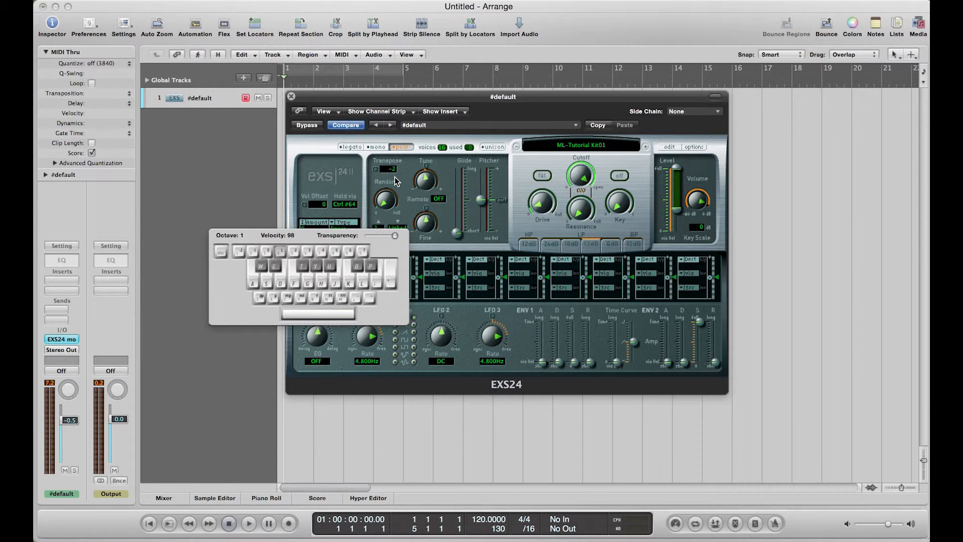
Play the snare and kick a few more times and set the EXS24's Transpose back to 0
{"action": "key", "text": "s"}
{"action": "key", "text": "s"}
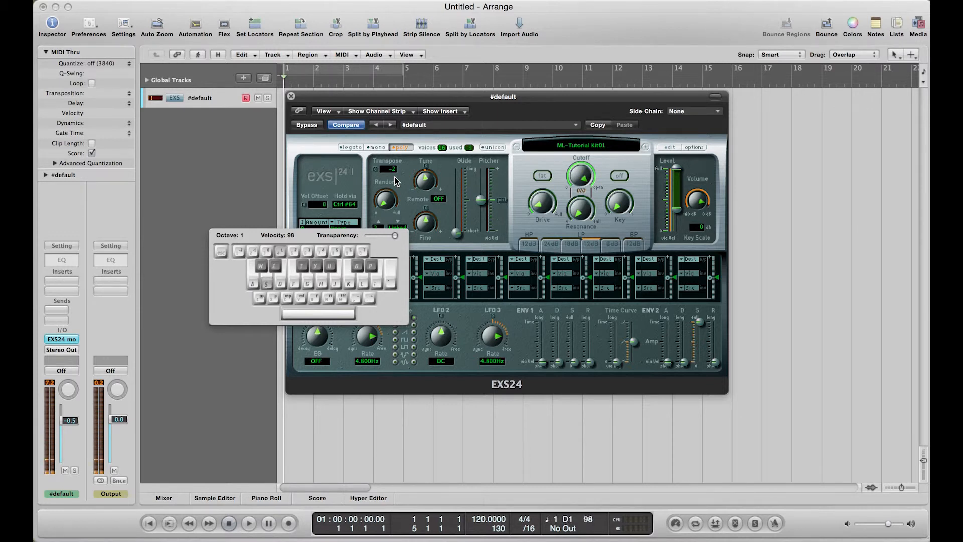
{"action": "key", "text": "a"}
{"action": "key", "text": "s"}
{"action": "left_click", "coordinate": [397, 181]}
{"action": "left_click", "coordinate": [374, 170]}
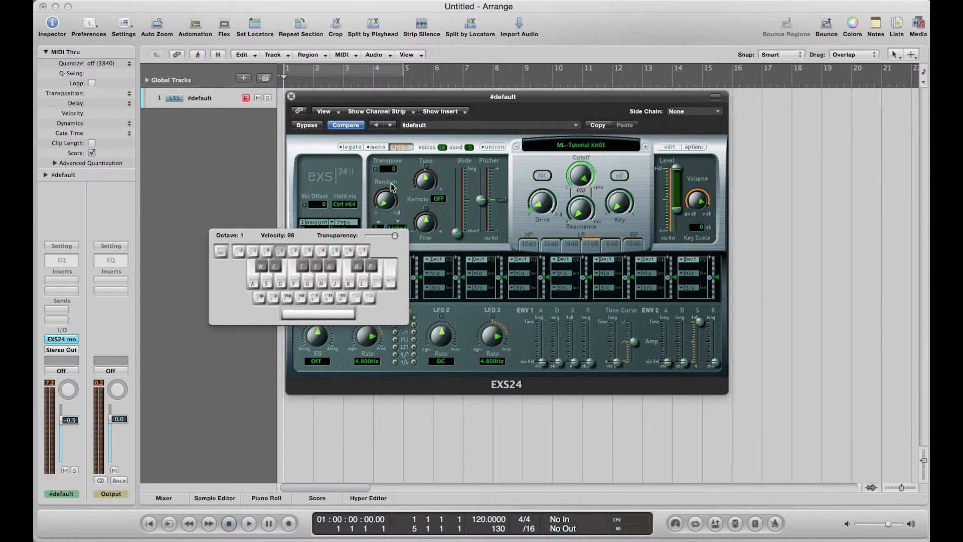
Try out the Tune control while playing the snare, reset it, and hide the musical typing keyboard
{"action": "left_click", "coordinate": [428, 182]}
{"action": "key", "text": "s"}
{"action": "mouse_move", "coordinate": [428, 182]}
{"action": "left_mouse_down"}
{"action": "mouse_move", "coordinate": [429, 222]}
{"action": "mouse_move", "coordinate": [419, 177]}
{"action": "left_mouse_up"}
{"action": "key", "text": "s"}
{"action": "left_click", "coordinate": [426, 166]}
{"action": "key", "text": "Caps_Lock"}
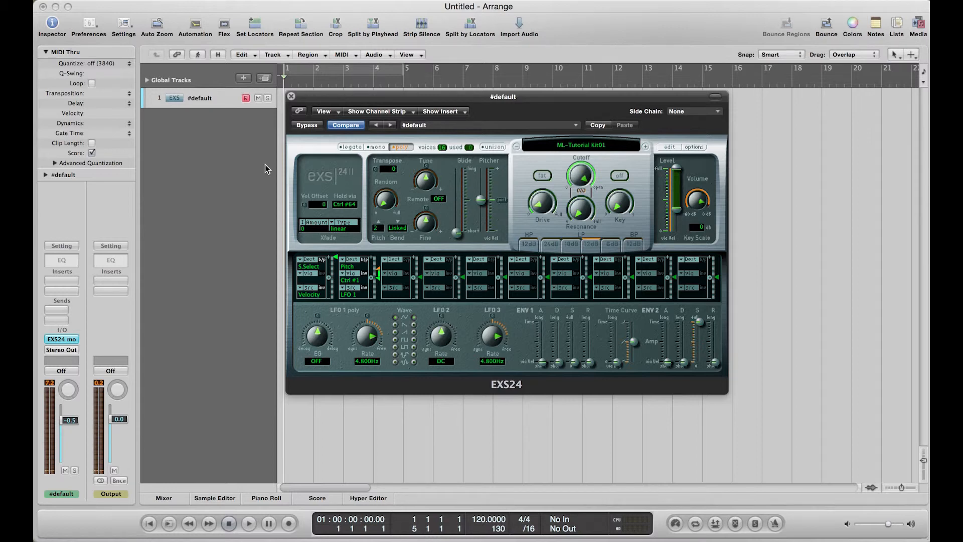
Move the EXS24 window aside and review the zones' output assignments in the instrument editor
{"action": "left_click_drag", "start_coordinate": [427, 97], "coordinate": [612, 87]}
{"action": "left_click", "coordinate": [855, 138]}
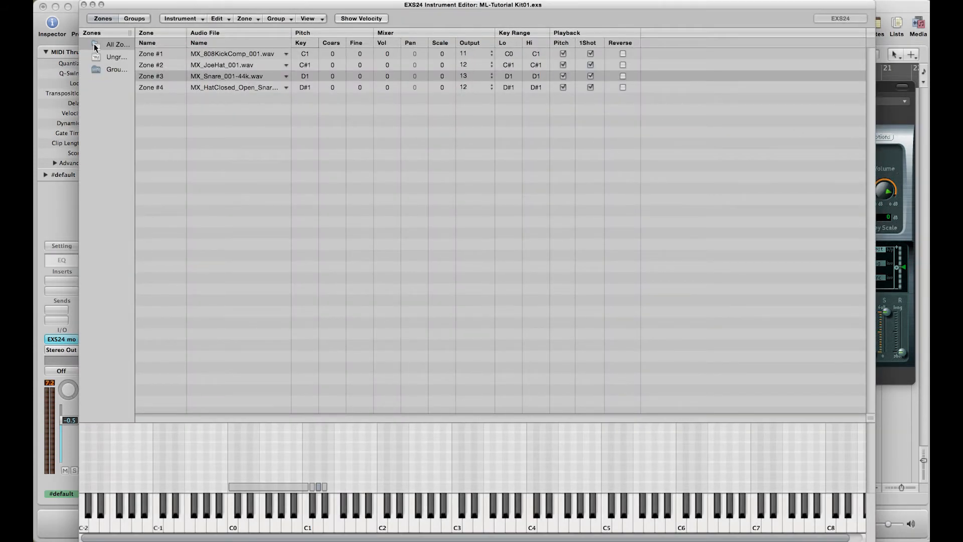
{"action": "left_click", "coordinate": [84, 5]}
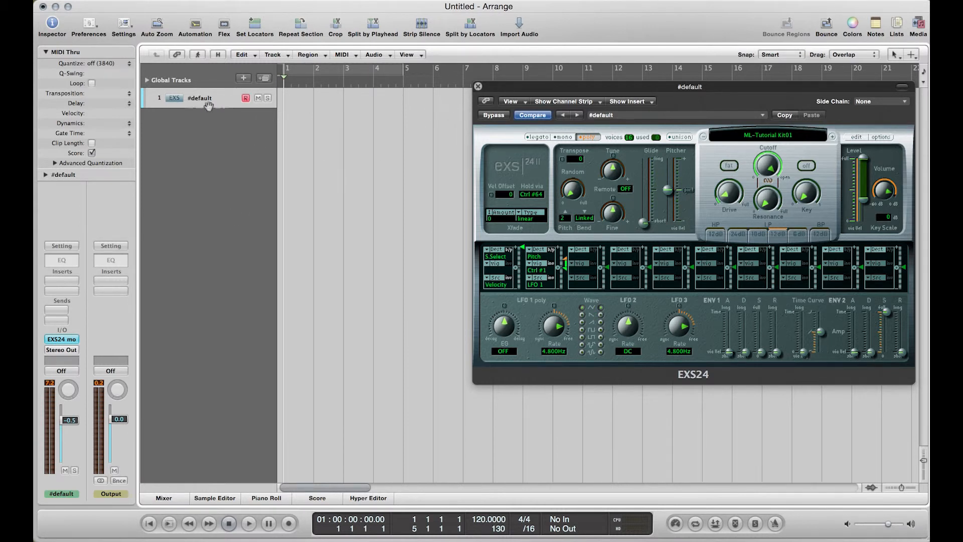
Show the mixer and add aux channels Aux 1 to Aux 10 for the EXS24's separate outputs, closing the instrument window
{"action": "left_click", "coordinate": [163, 498]}
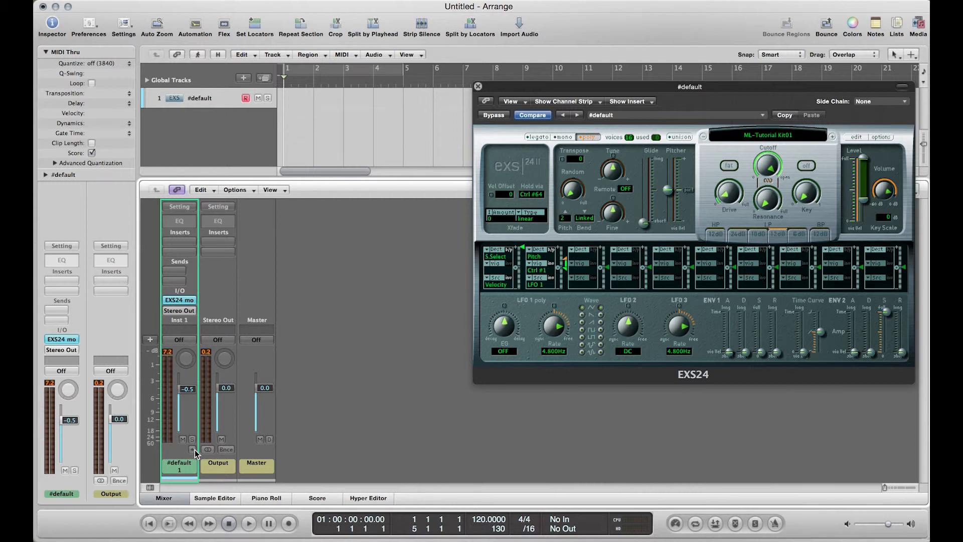
{"action": "left_click", "coordinate": [192, 449]}
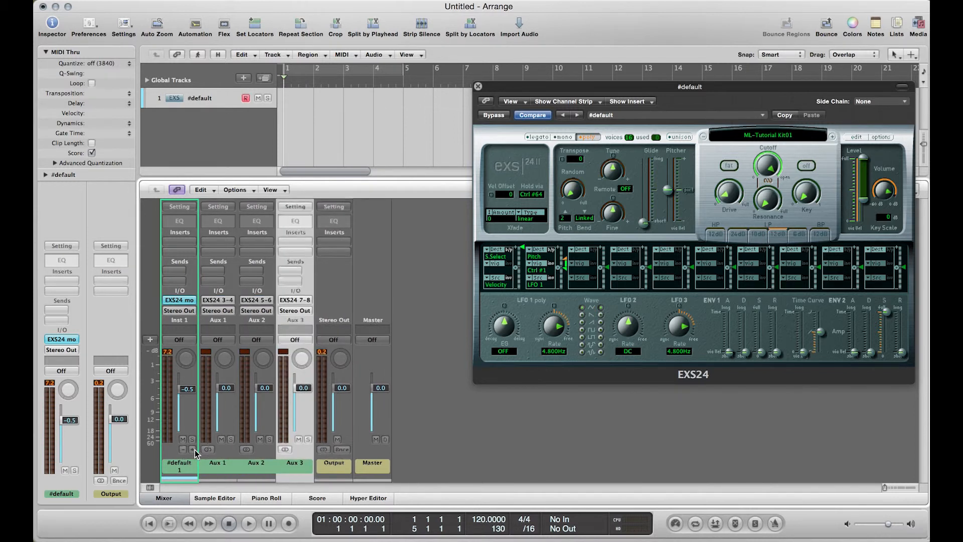
{"action": "left_click", "coordinate": [192, 449]}
{"action": "left_click", "coordinate": [192, 449]}
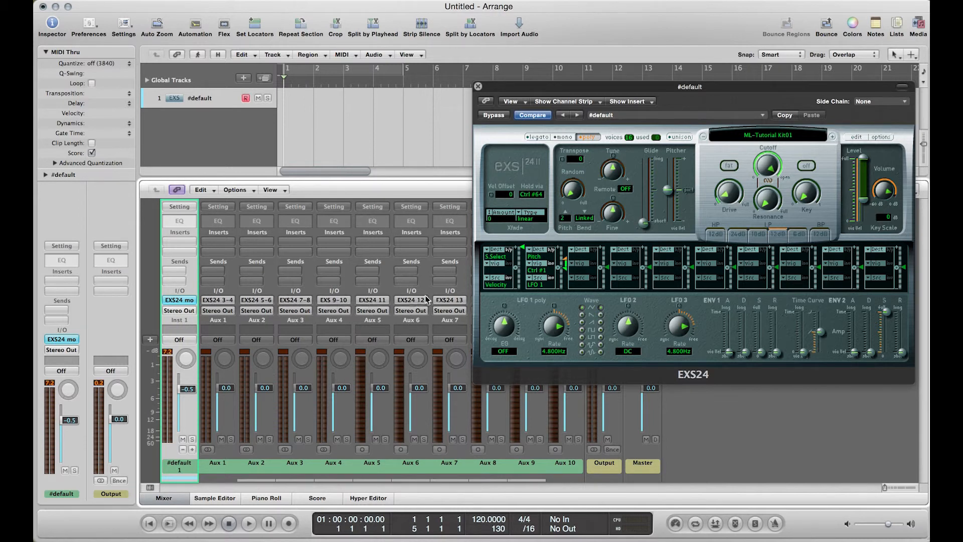
{"action": "left_click", "coordinate": [477, 87]}
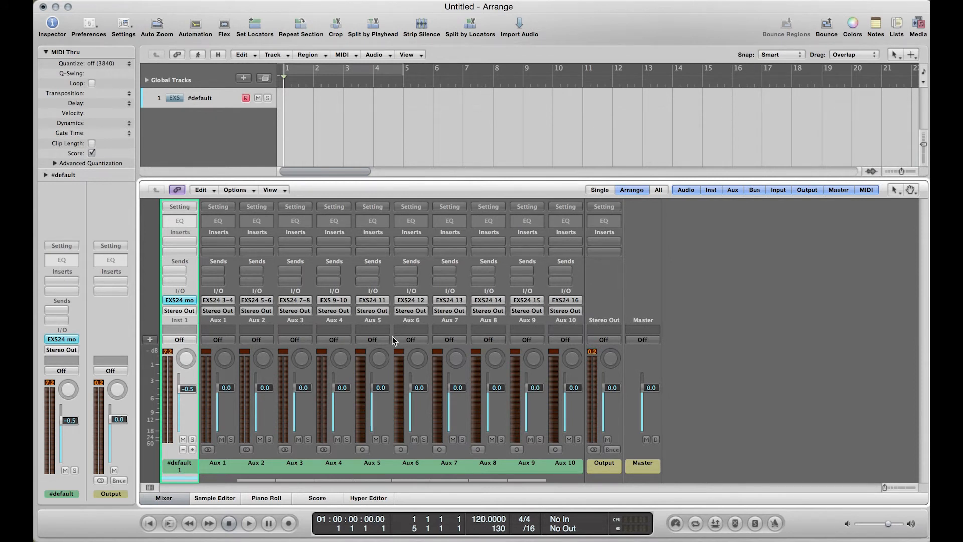
Rename the aux channels for EXS24 outputs 11, 12 and 13 as Kick, Hats and Snare
{"action": "left_click", "coordinate": [380, 472]}
{"action": "double_click", "coordinate": [379, 470]}
{"action": "type", "text": "Kick"}
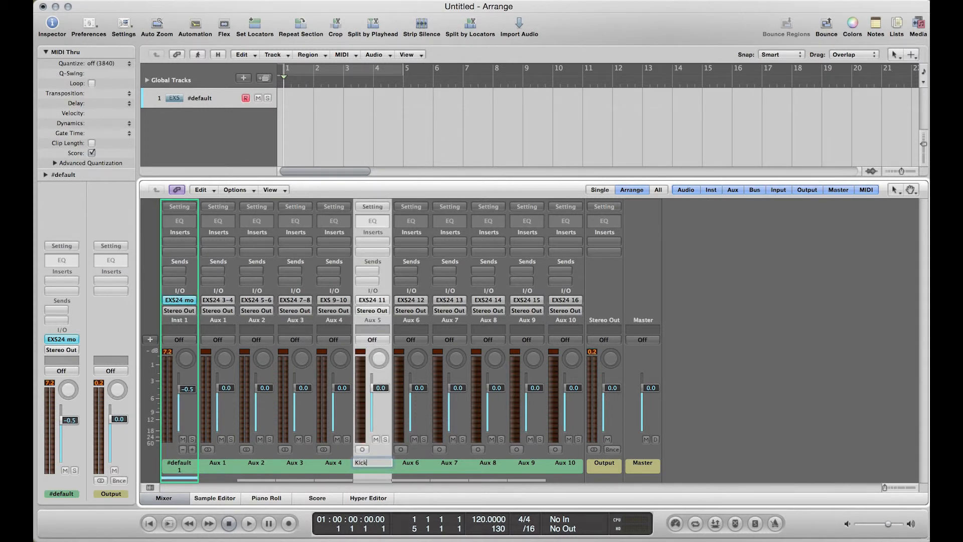
{"action": "key", "text": "Tab"}
{"action": "type", "text": "H"}
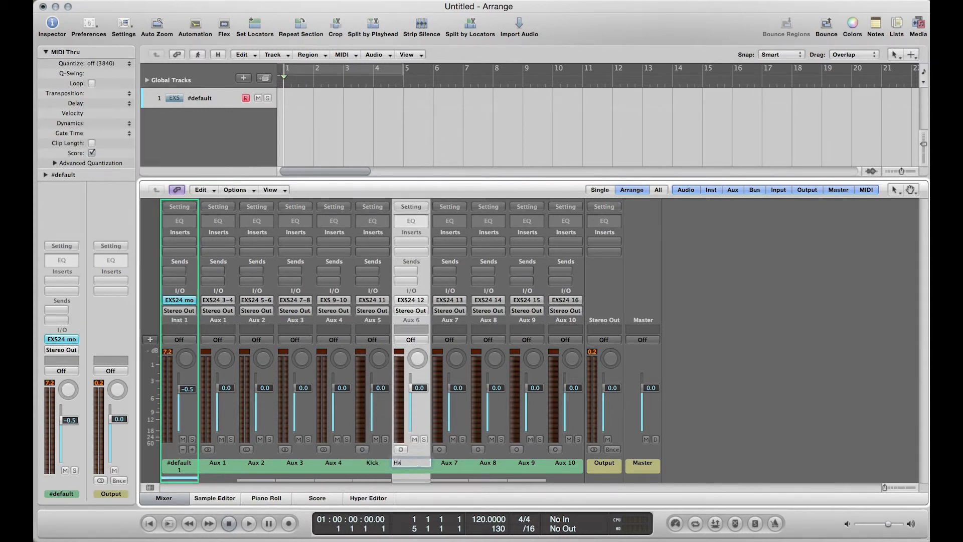
{"action": "type", "text": "ats"}
{"action": "key", "text": "Tab"}
{"action": "type", "text": "S"}
{"action": "key", "text": "Return"}
Show the musical typing keyboard above the mixer channels and play the kick to check the Kick channel's signal
{"action": "left_click", "coordinate": [380, 465]}
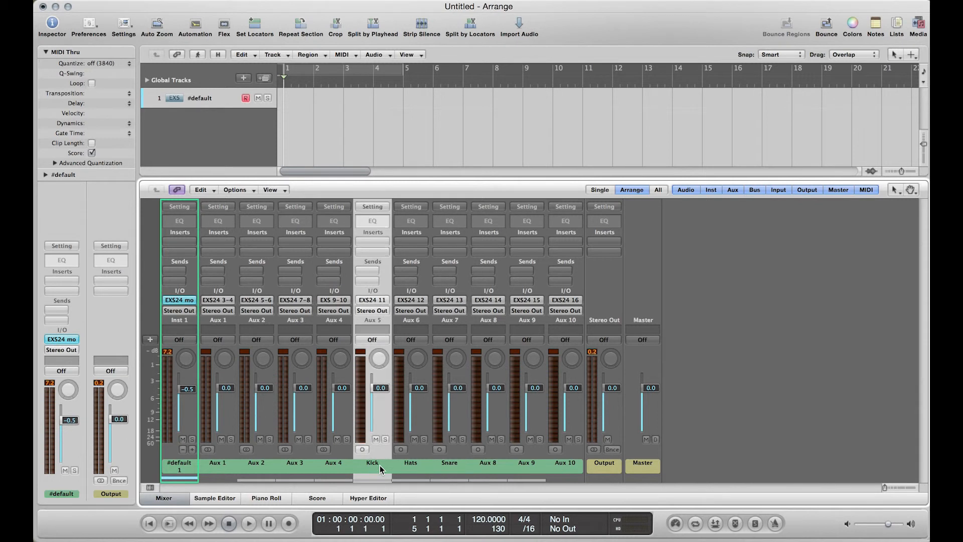
{"action": "key", "text": "Caps_Lock"}
{"action": "key", "text": "a"}
{"action": "key", "text": "a"}
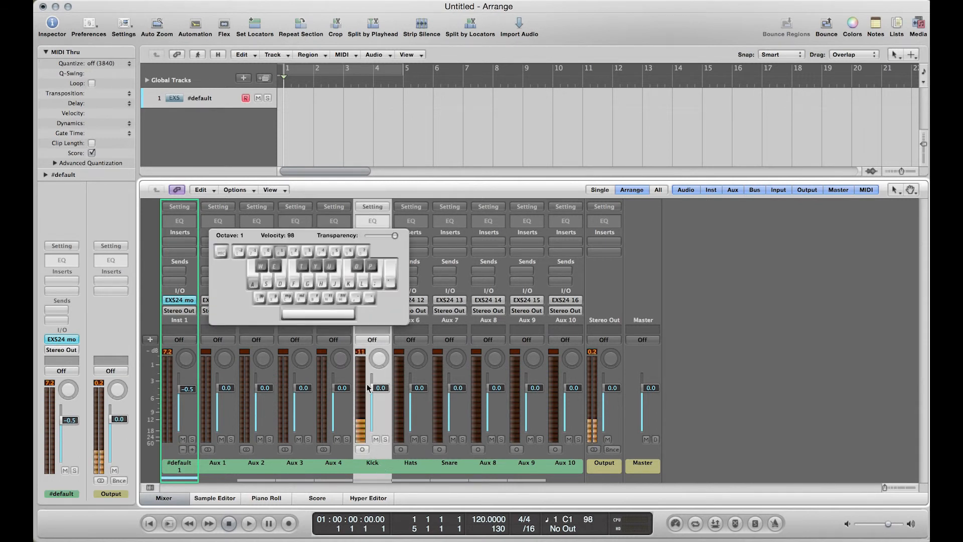
{"action": "key", "text": "a"}
{"action": "left_click_drag", "start_coordinate": [309, 240], "coordinate": [333, 108]}
{"action": "key", "text": "a"}
Play the snare, hi-hat and kick repeatedly to check that each reaches its own mixer channel
{"action": "key", "text": "s"}
{"action": "key", "text": "s"}
{"action": "key", "text": "s"}
{"action": "key", "text": "s"}
{"action": "key", "text": "w"}
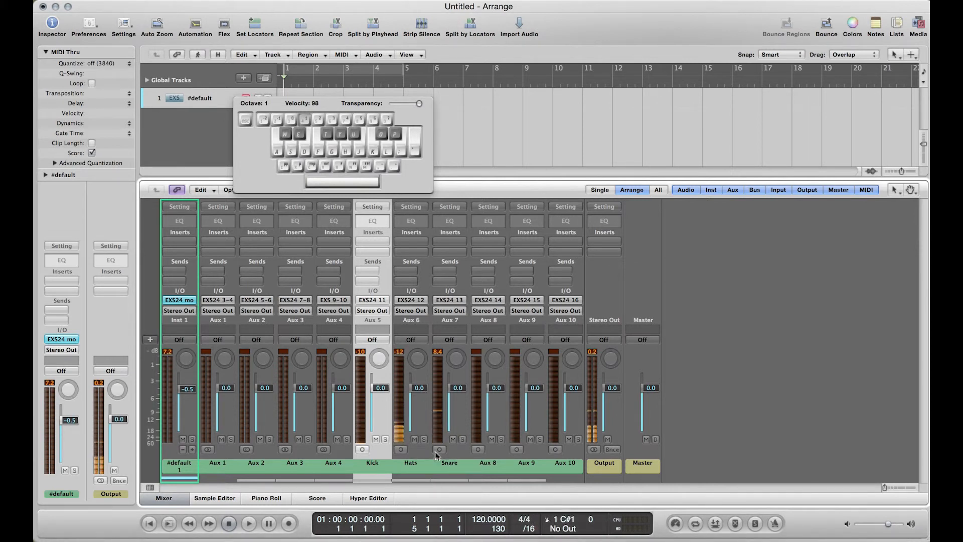
{"action": "key", "text": "w"}
{"action": "key", "text": "a"}
{"action": "key", "text": "s"}
{"action": "key", "text": "a"}
{"action": "key", "text": "w"}
{"action": "key", "text": "s"}
{"action": "key", "text": "s"}
{"action": "key", "text": "w"}
{"action": "key", "text": "a"}
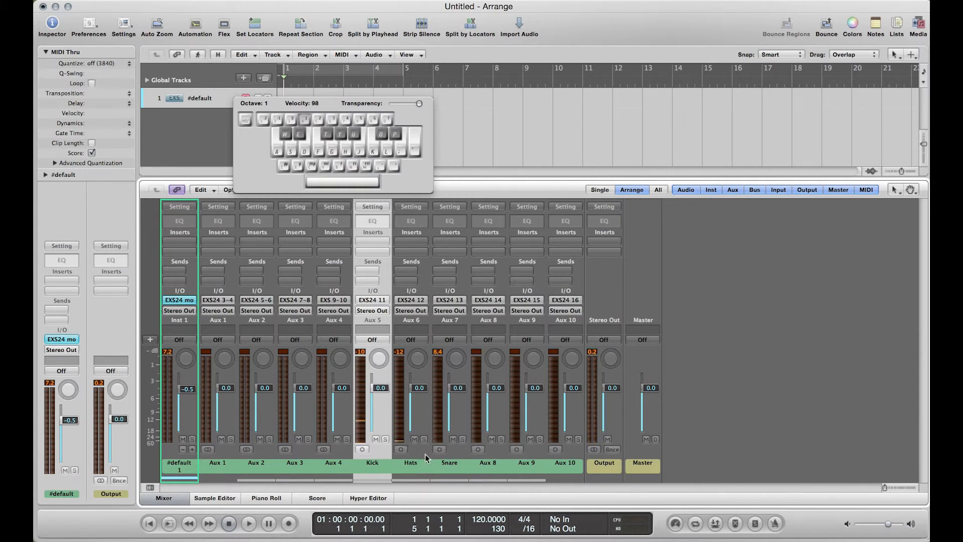
Insert a Compressor on the Kick channel with threshold -44 dB, gain 2.5 dB, attack 4.5 ms and ratio 6.1:1
{"action": "left_click", "coordinate": [371, 242]}
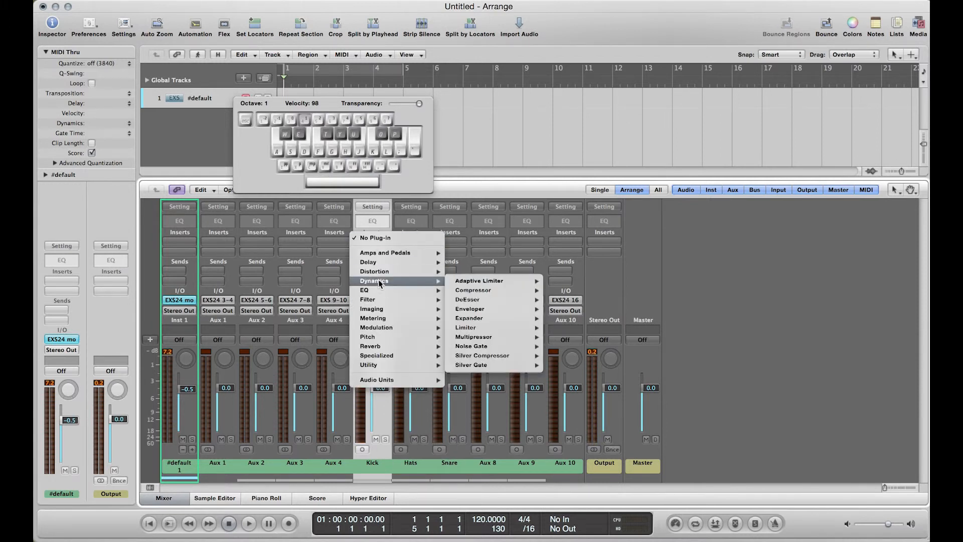
{"action": "left_click", "coordinate": [549, 292]}
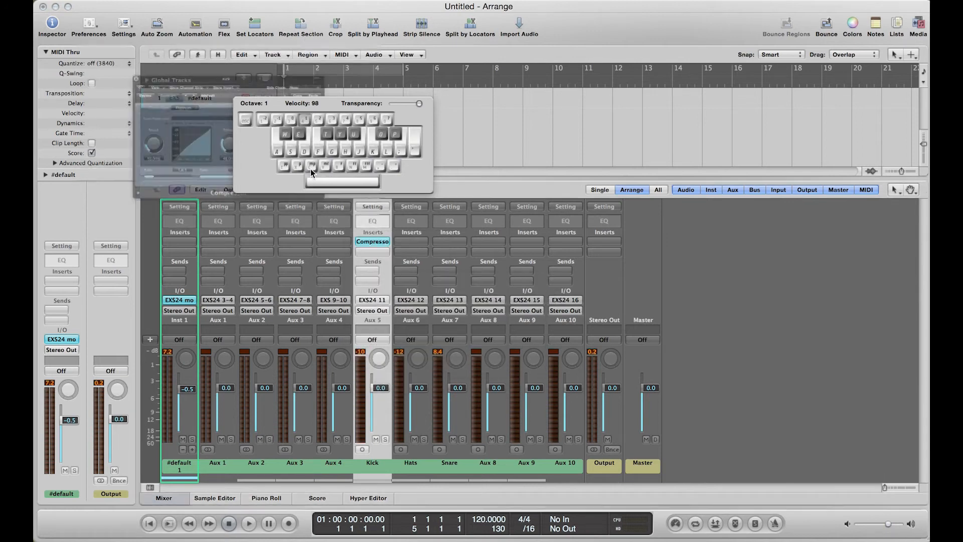
{"action": "key", "text": "Caps_Lock"}
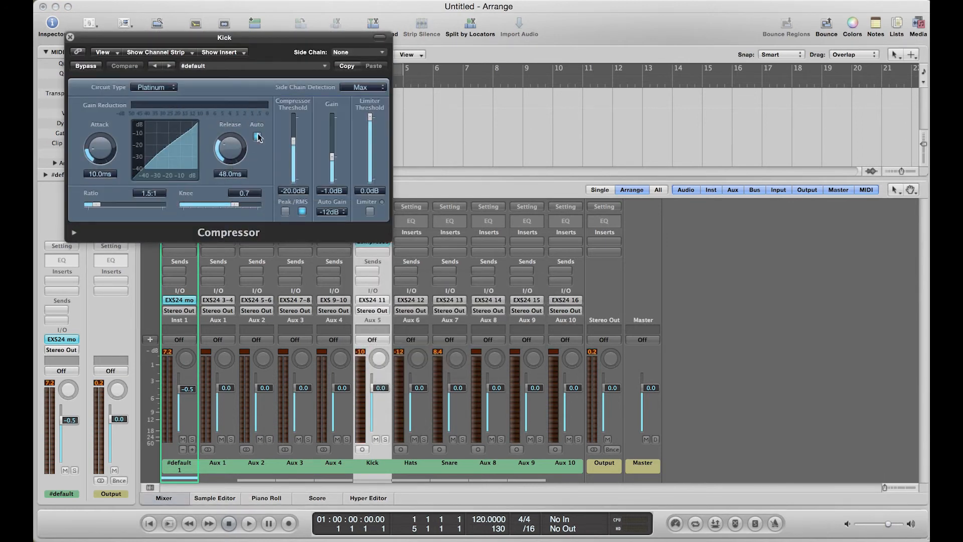
{"action": "left_click_drag", "start_coordinate": [294, 146], "coordinate": [331, 152]}
{"action": "left_click_drag", "start_coordinate": [103, 150], "coordinate": [108, 163]}
{"action": "left_click_drag", "start_coordinate": [96, 205], "coordinate": [129, 210]}
Play the kick and snare with musical typing to compare the compressed kick against the unprocessed snare
{"action": "key", "text": "super+k"}
{"action": "key", "text": "a"}
{"action": "key", "text": "a"}
{"action": "key", "text": "a"}
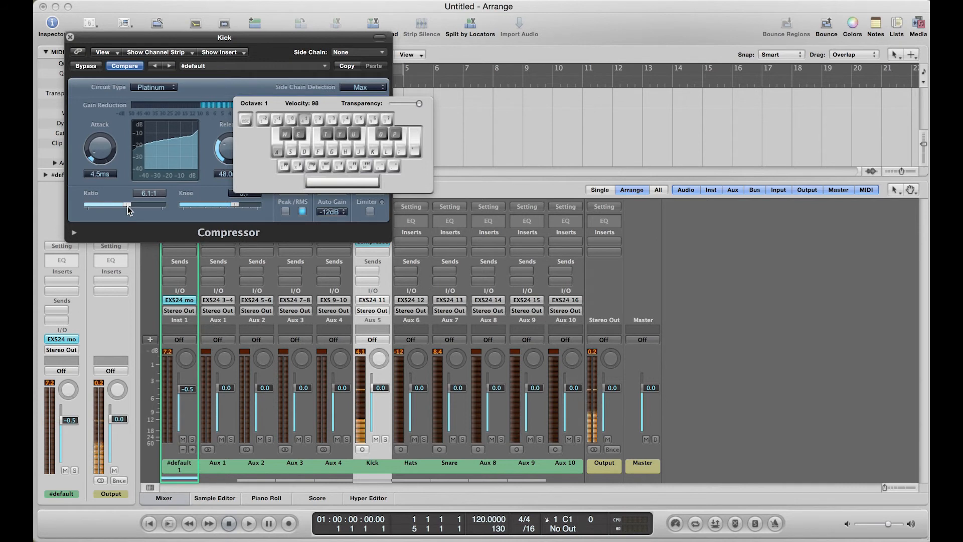
{"action": "key", "text": "a"}
{"action": "key", "text": "a"}
{"action": "key", "text": "a"}
{"action": "key", "text": "a"}
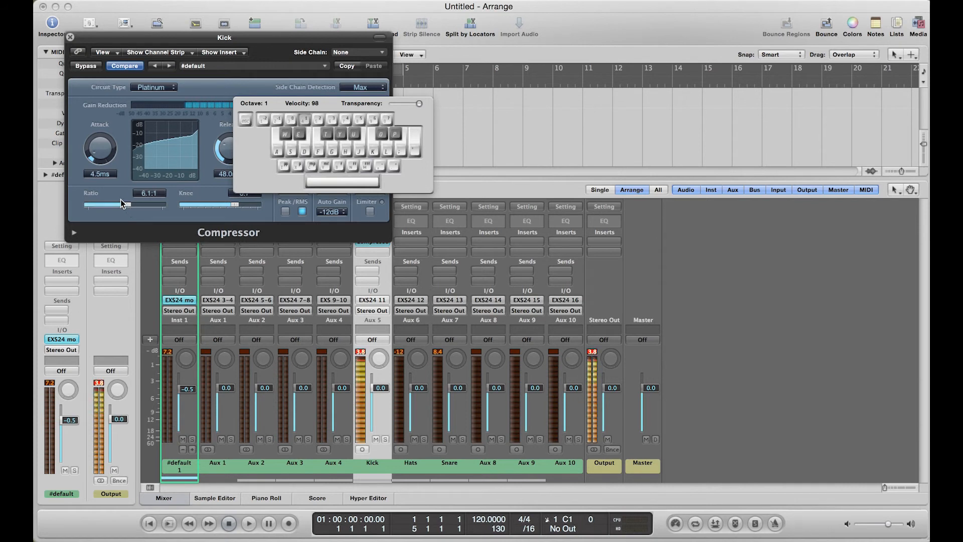
{"action": "key", "text": "s"}
{"action": "key", "text": "s"}
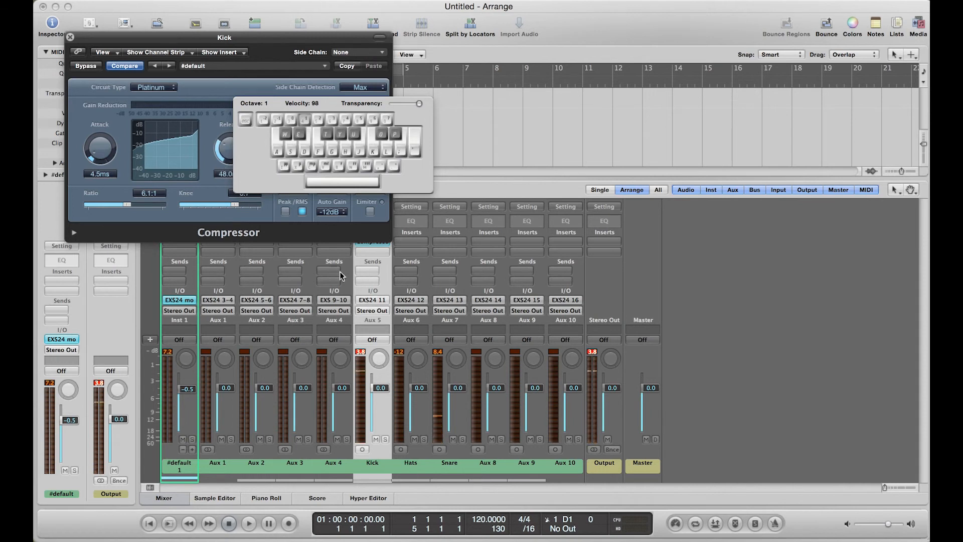
{"action": "key", "text": "super+k"}
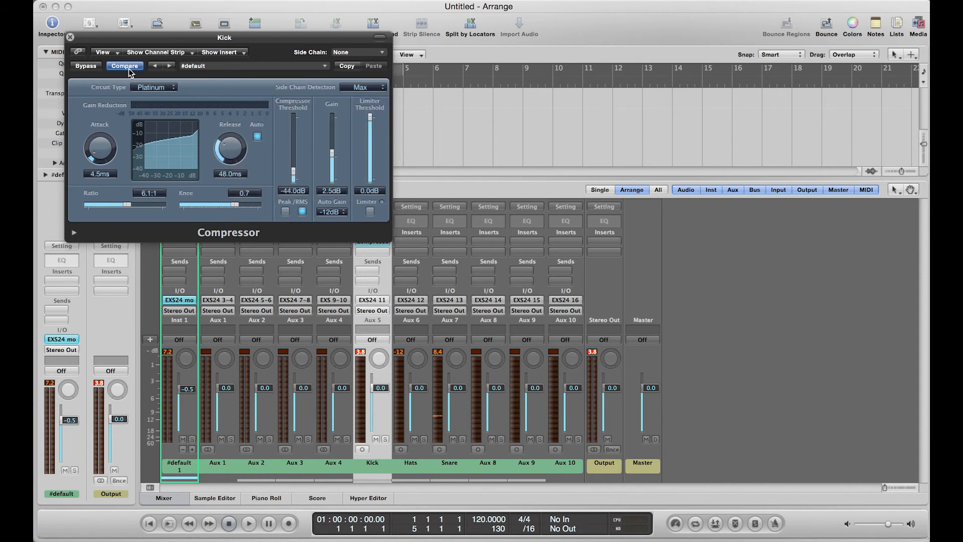
Close the Compressor window and remove the Compressor from the Kick channel
{"action": "left_click", "coordinate": [71, 37]}
{"action": "left_click", "coordinate": [372, 241]}
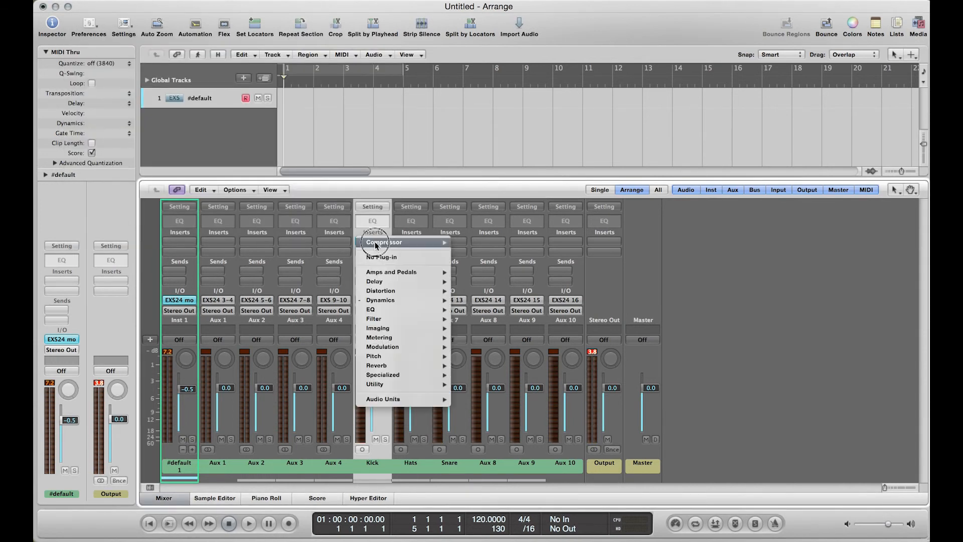
{"action": "left_click", "coordinate": [386, 234]}
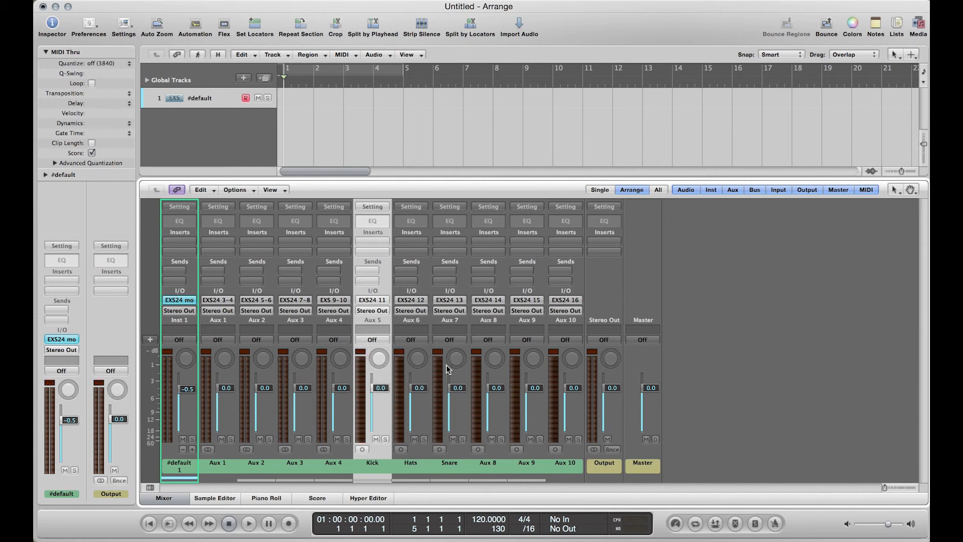
Set the Hats channel's volume to -0.5 dB and its pan to -5, and reselect the Kick channel
{"action": "mouse_move", "coordinate": [425, 392]}
{"action": "left_mouse_down"}
{"action": "mouse_move", "coordinate": [425, 416]}
{"action": "mouse_move", "coordinate": [426, 407]}
{"action": "left_mouse_up"}
{"action": "left_click_drag", "start_coordinate": [416, 358], "coordinate": [410, 317]}
{"action": "left_click", "coordinate": [410, 463]}
{"action": "left_click", "coordinate": [454, 461]}
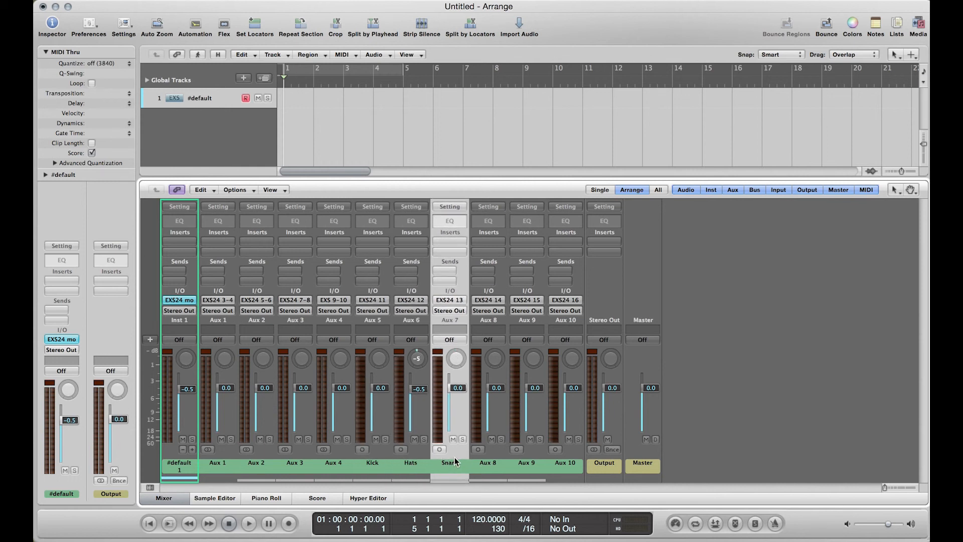
{"action": "left_click", "coordinate": [479, 466]}
{"action": "left_click", "coordinate": [369, 475]}
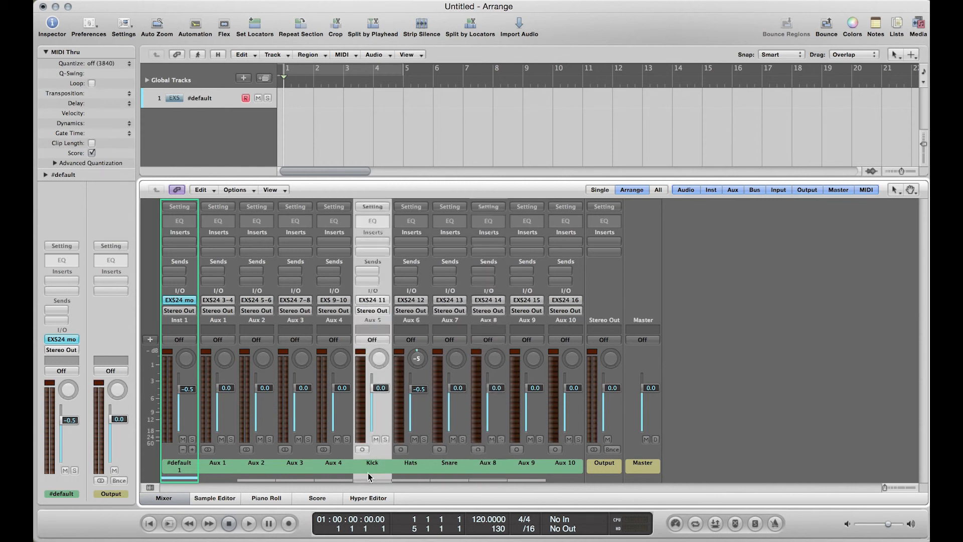